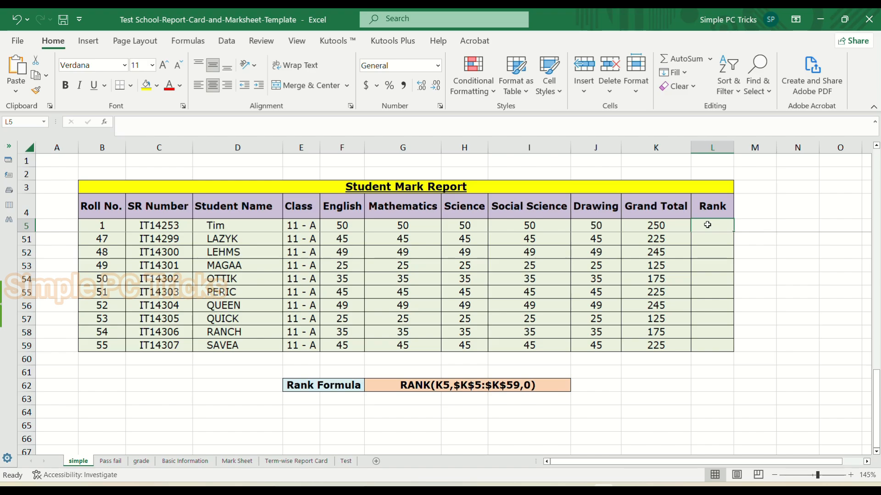
# Step: Enter the formula =RANK(K5,$K$5:$K$59,0) in cell L5 to rank the first student's grand total in descending order
pyautogui.write('=rank')
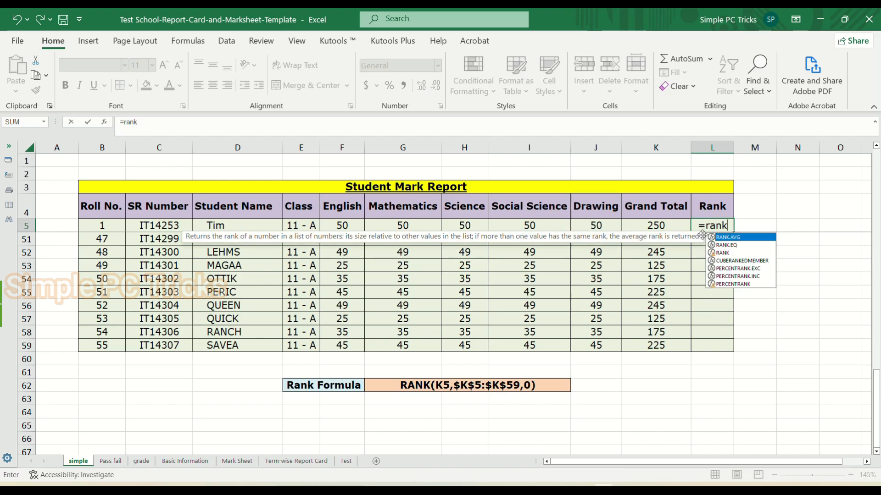
pyautogui.doubleClick(737, 253)
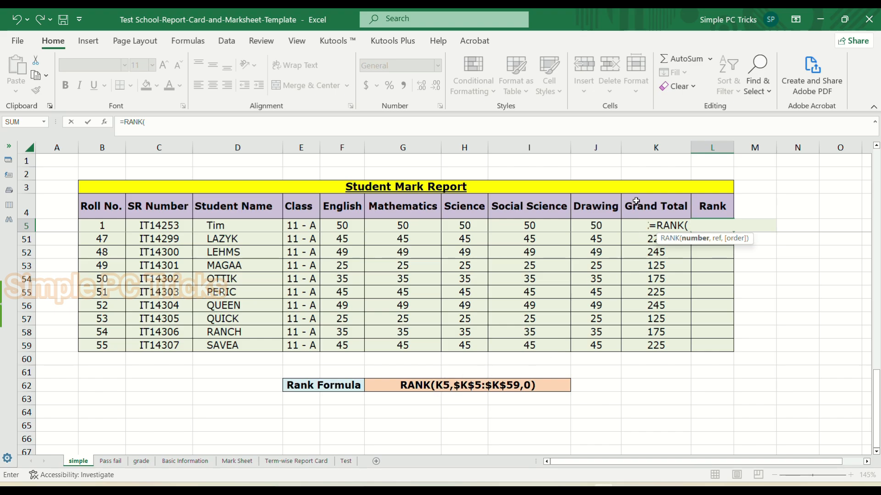
pyautogui.click(631, 225)
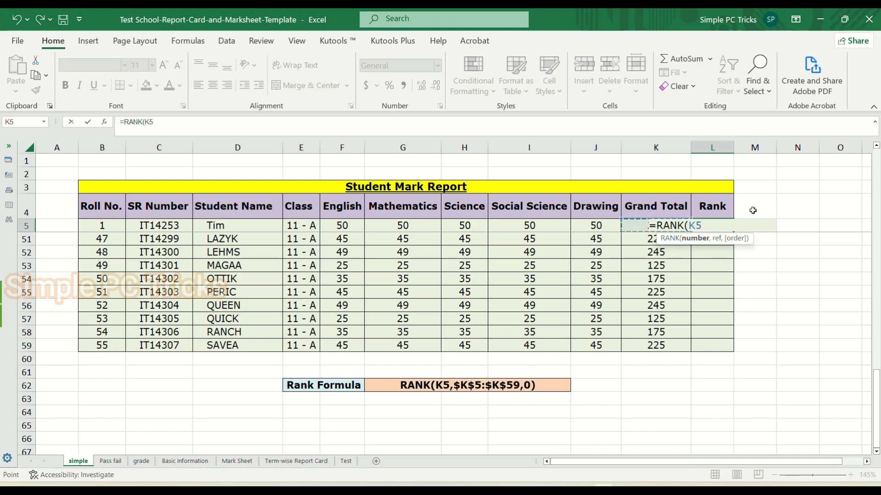
pyautogui.write(',')
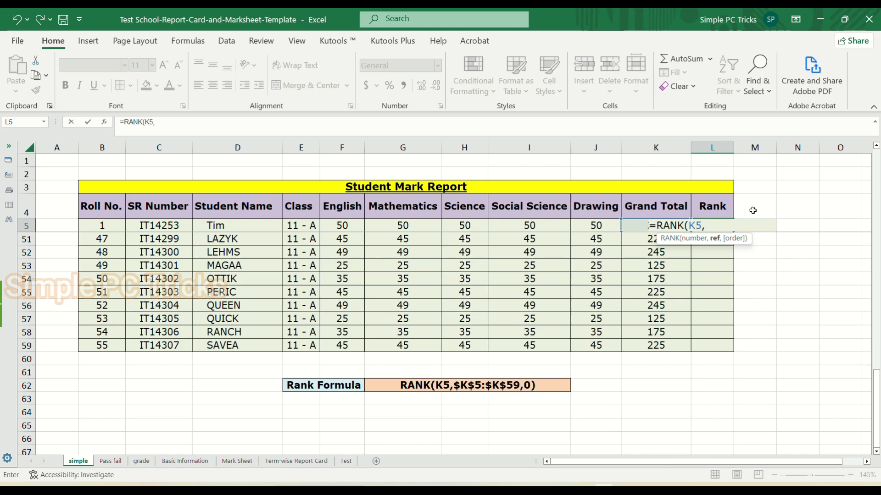
pyautogui.click(636, 225)
pyautogui.hotkey('ctrl', 'shift', 'Down')
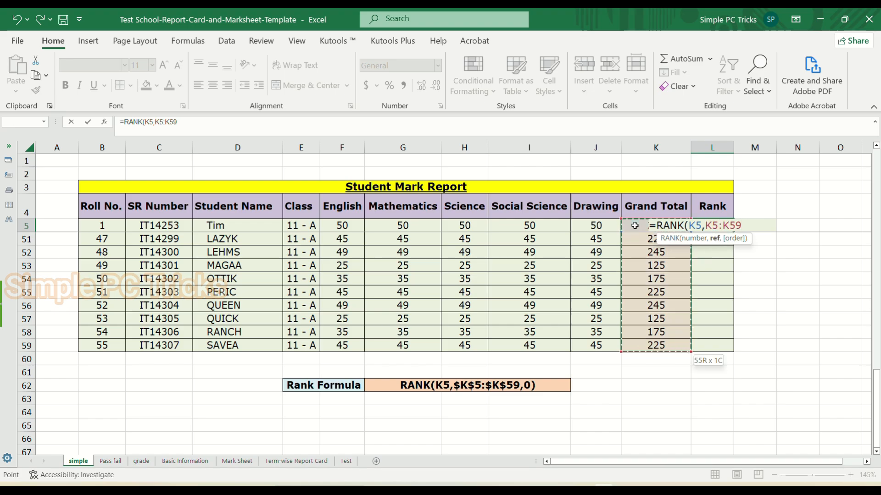
pyautogui.press('F4')
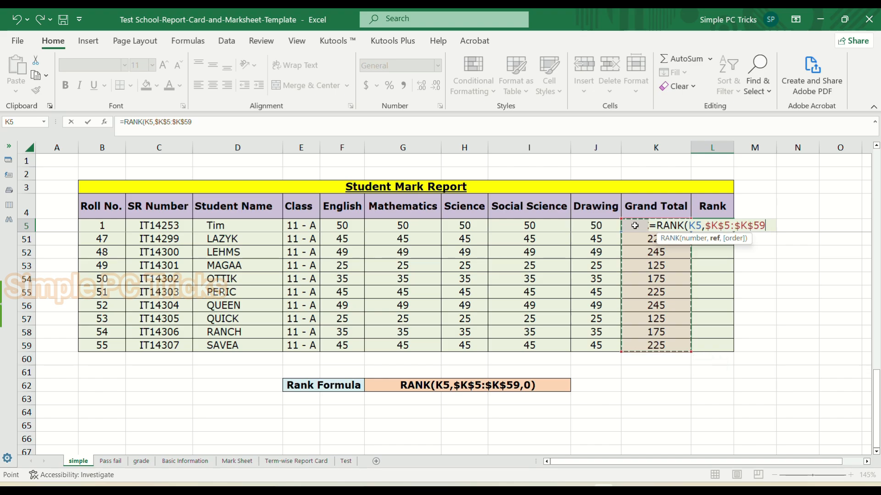
pyautogui.write(',')
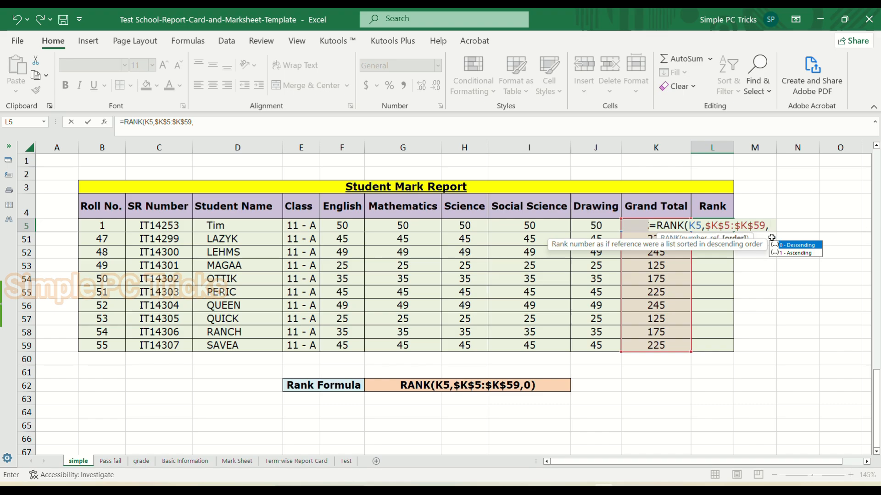
pyautogui.click(801, 249)
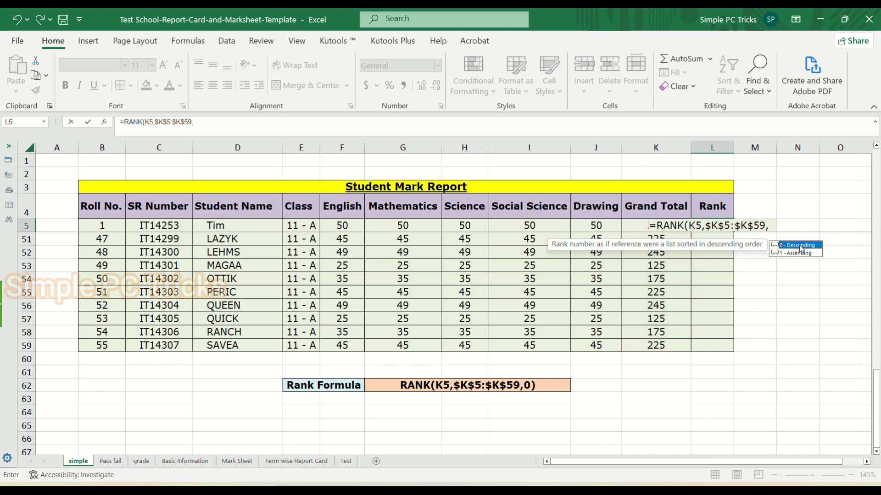
pyautogui.doubleClick(800, 247)
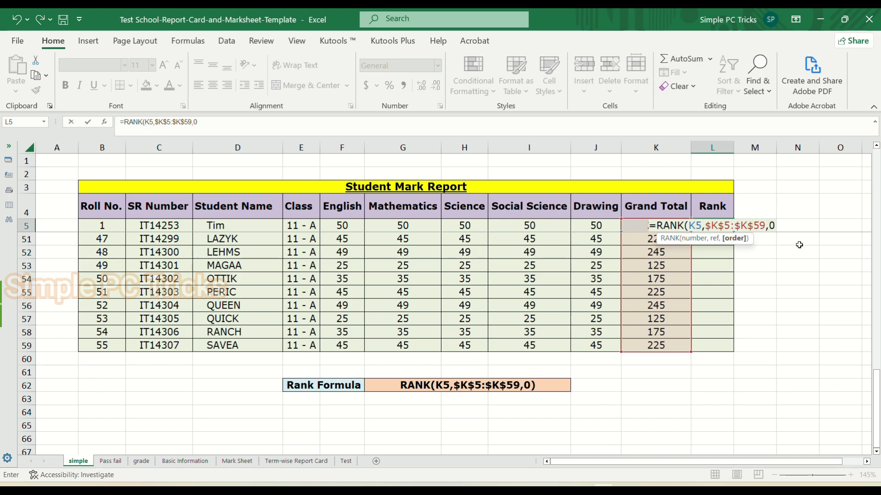
pyautogui.write(')')
pyautogui.press('Return')
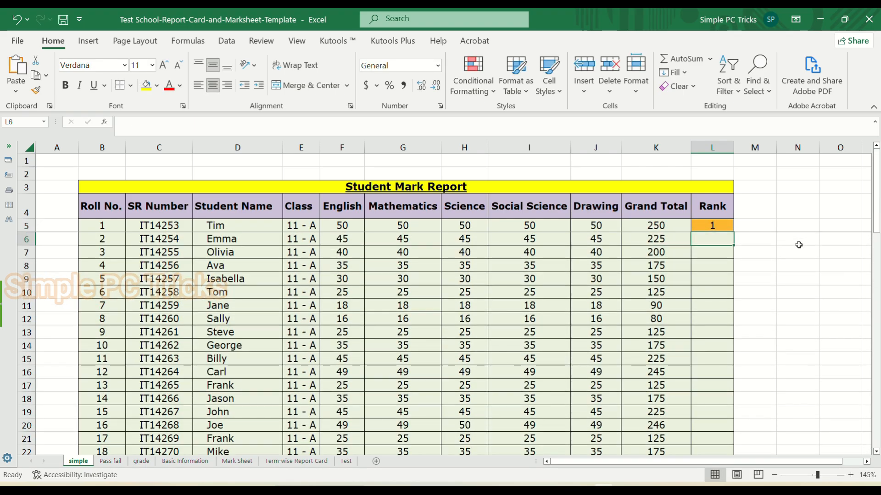
# Step: Fill the descending rank formula from L5 down the Rank column to row 59 and review the ranks
pyautogui.click(718, 229)
pyautogui.doubleClick(733, 233)
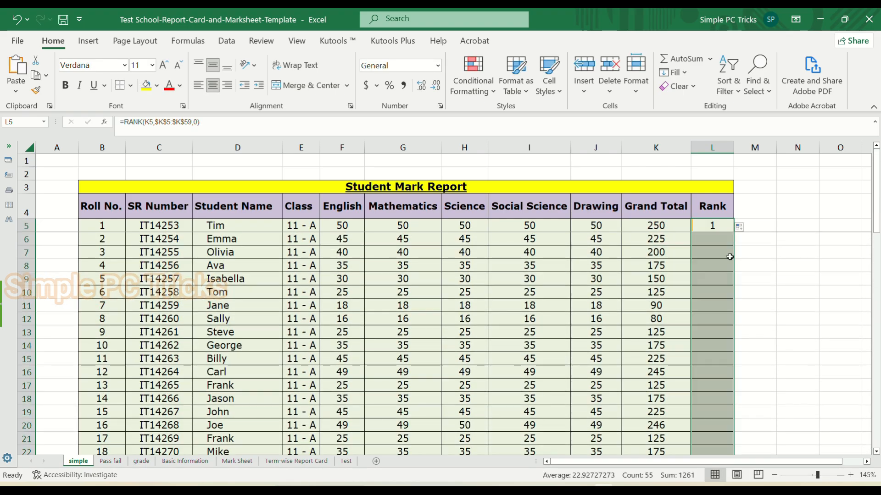
pyautogui.scroll(-13, 719, 305)
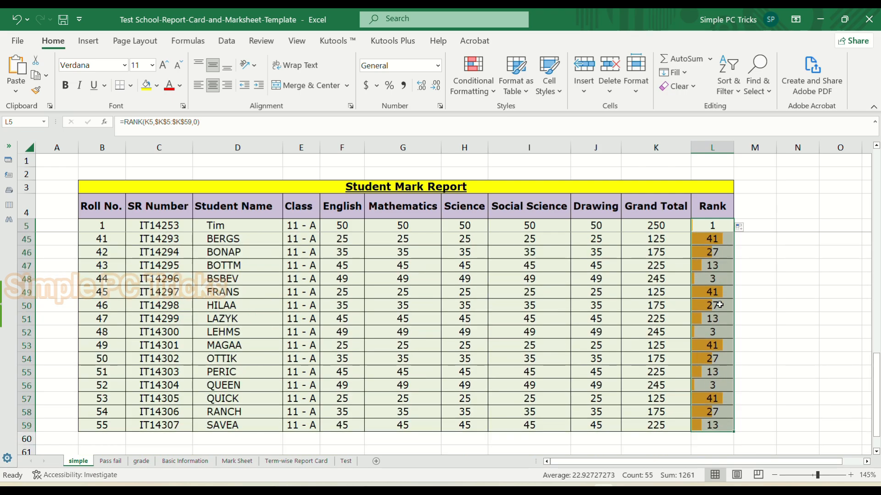
pyautogui.scroll(-3, 720, 305)
pyautogui.scroll(16, 719, 305)
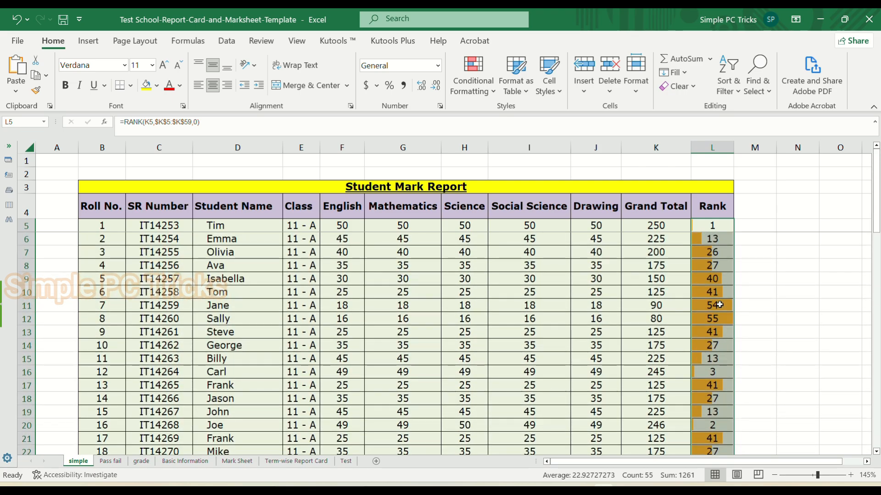
pyautogui.scroll(-14, 719, 304)
pyautogui.scroll(14, 720, 304)
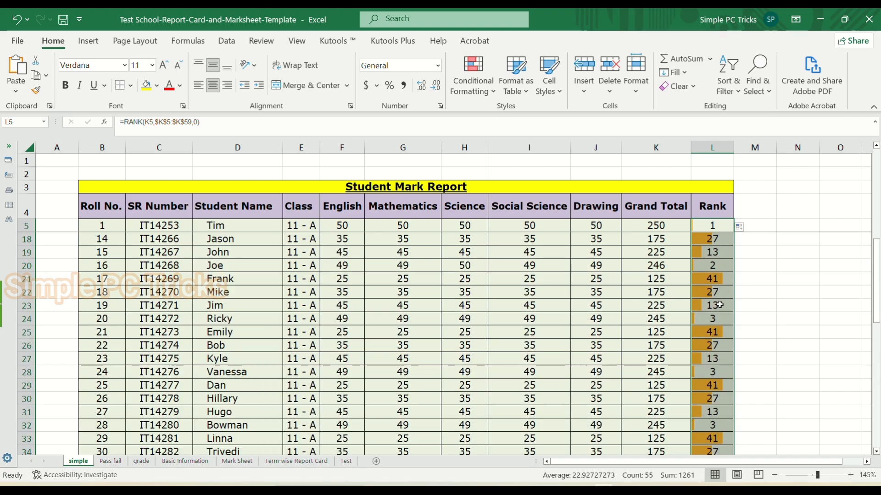
pyautogui.scroll(-17, 719, 304)
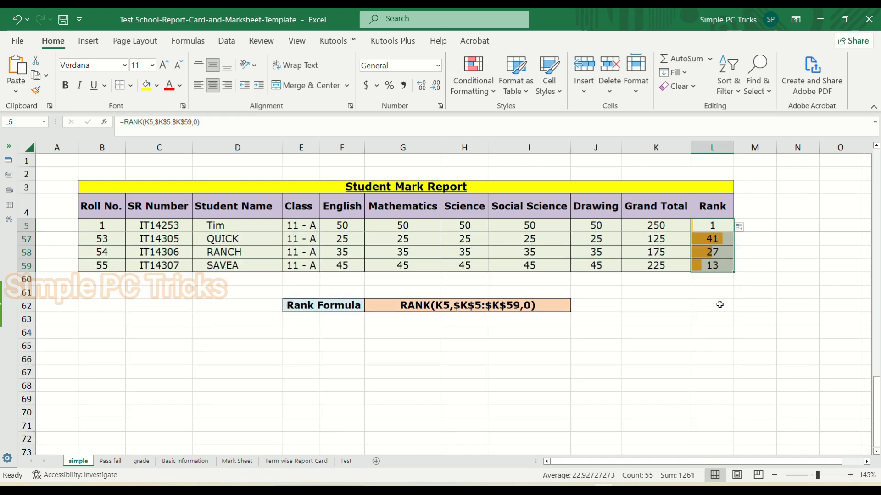
# Step: Change the order argument of the RANK formula in L5 to 1 for ascending ranking
pyautogui.doubleClick(721, 225)
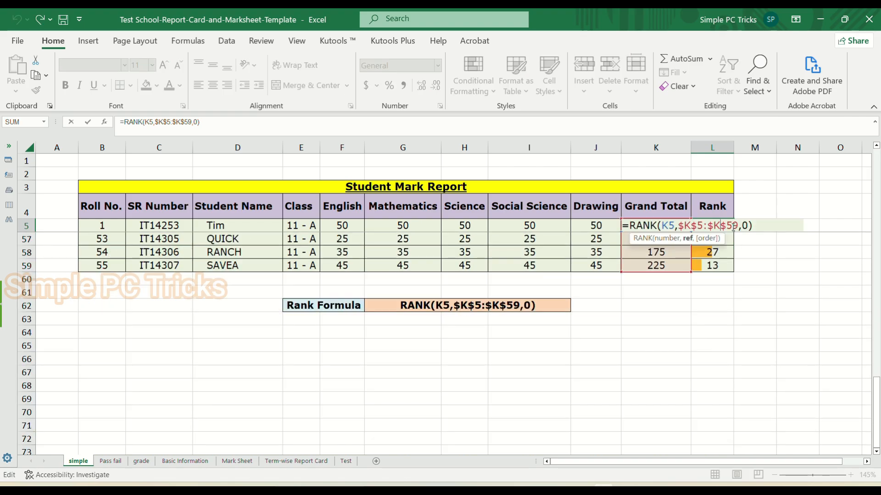
pyautogui.click(742, 226)
pyautogui.press('Delete')
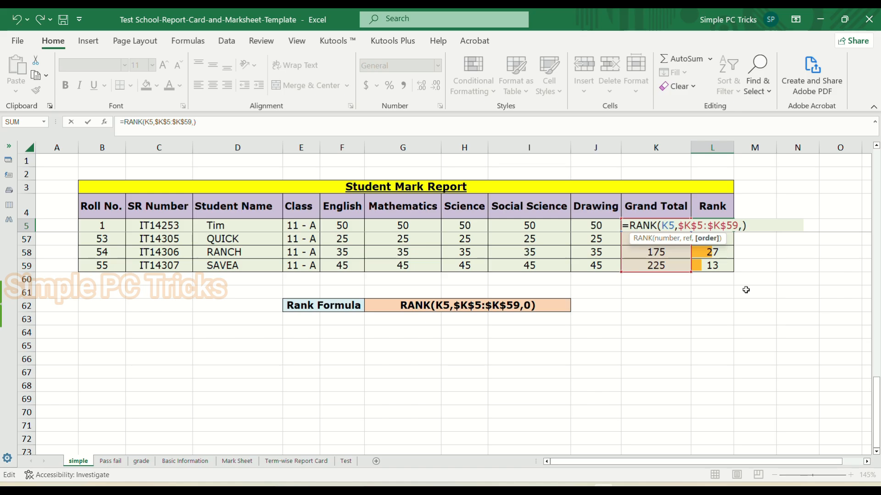
pyautogui.write('1')
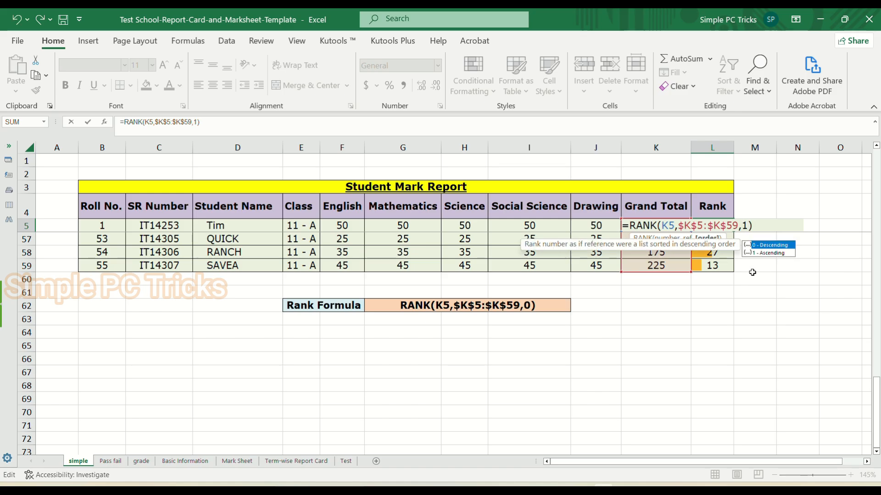
pyautogui.doubleClick(766, 254)
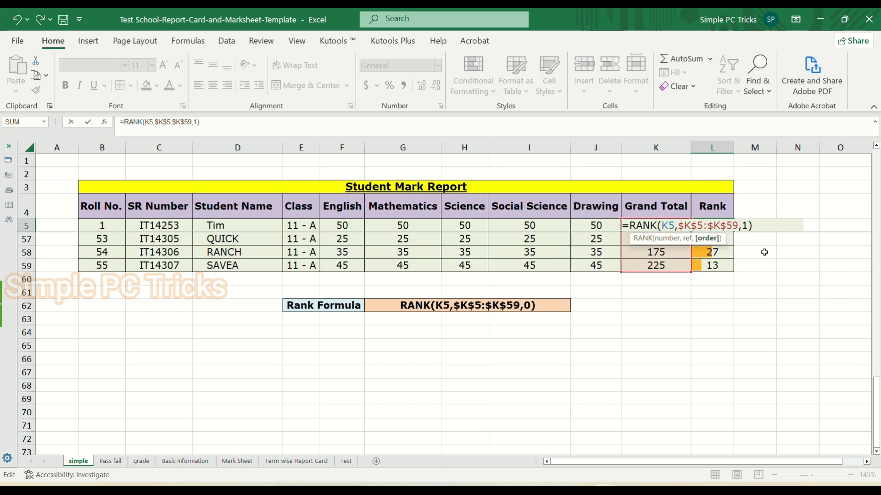
pyautogui.hotkey('ctrl', 'Return')
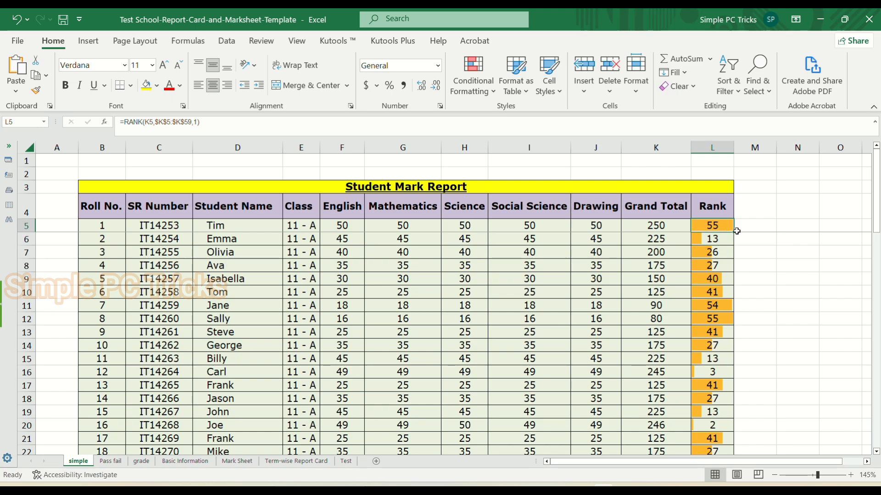
# Step: Fill the ascending rank formula from L5 down to row 59 and check the ranks against the grand totals
pyautogui.doubleClick(732, 233)
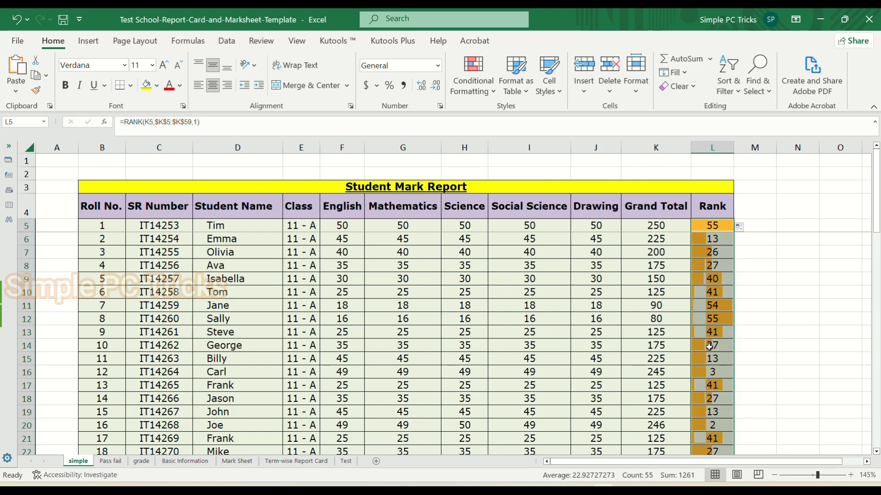
pyautogui.click(663, 321)
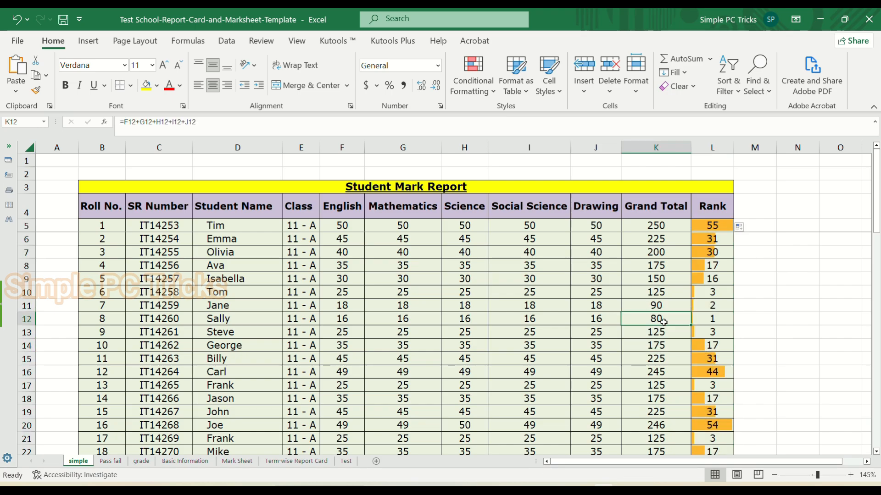
pyautogui.scroll(-13, 725, 340)
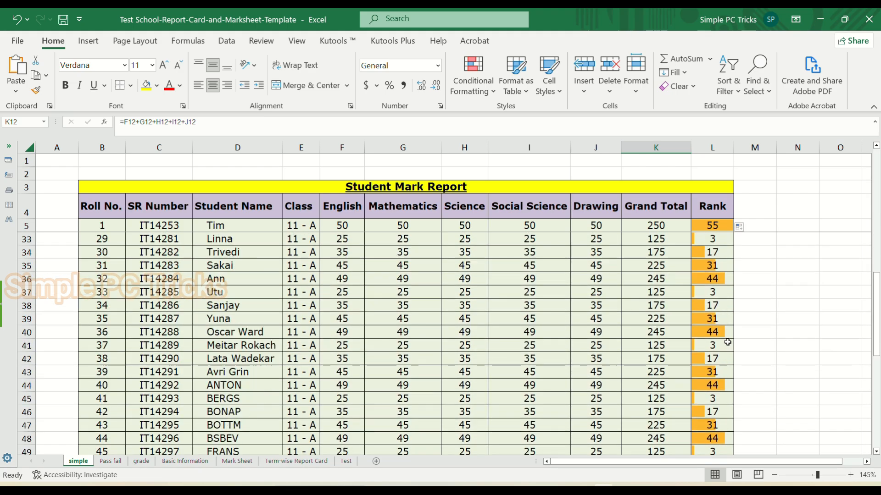
pyautogui.scroll(-2, 727, 342)
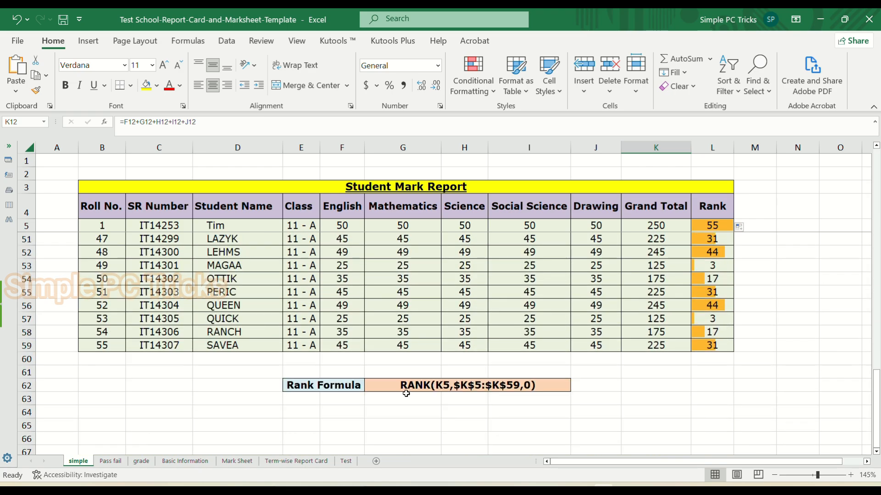
pyautogui.click(395, 386)
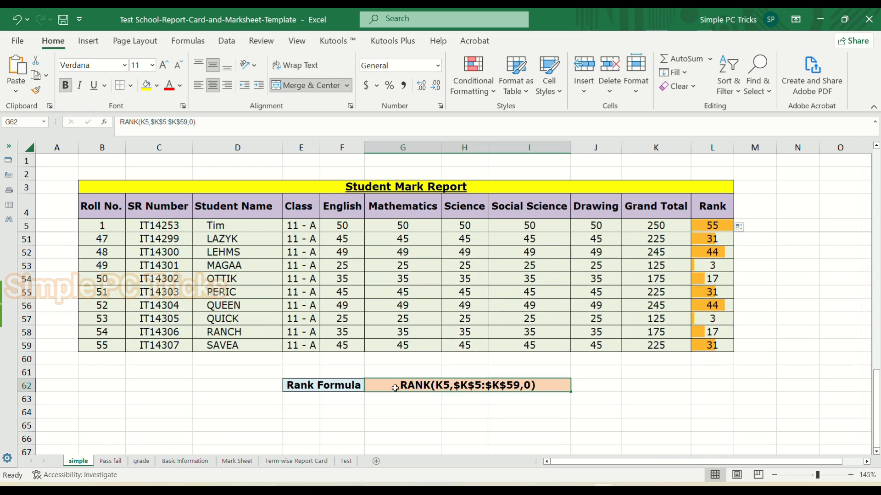
# Step: Enter the note "Press F4 for Dollar symbol" in cell H64, below the rank formula reference
pyautogui.click(476, 410)
pyautogui.write('Pre')
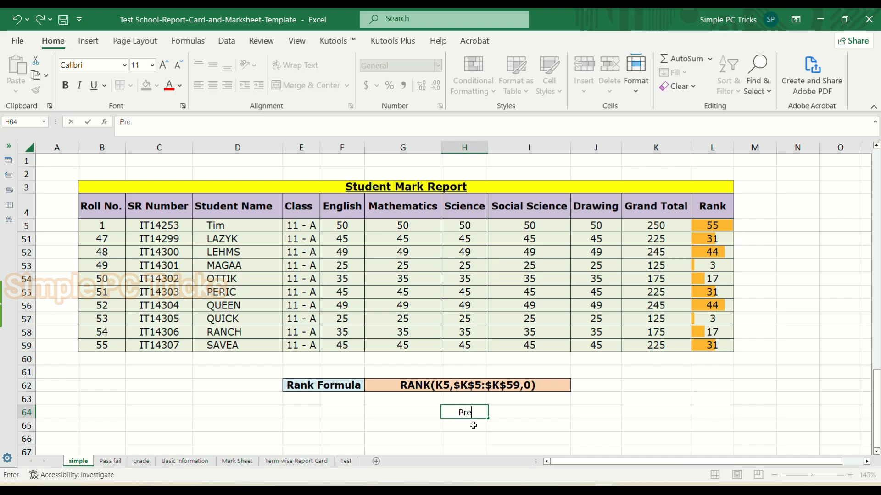
pyautogui.write('ss F4 for')
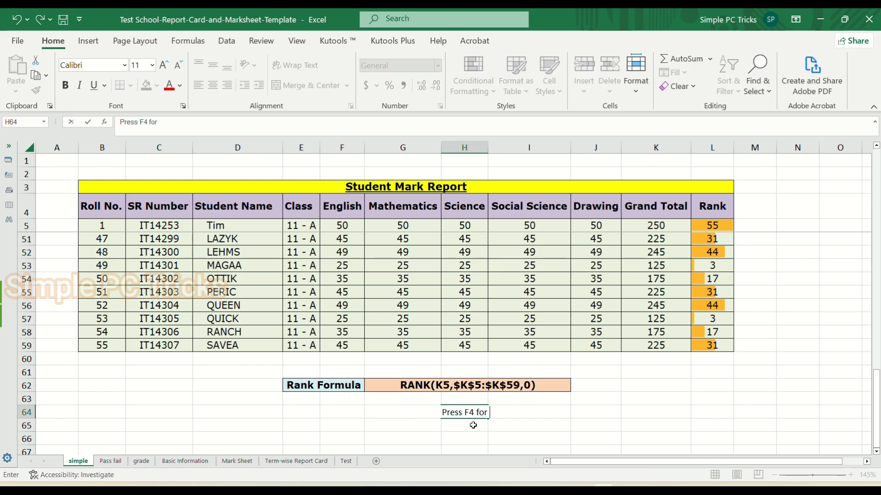
pyautogui.press('F2')
pyautogui.write('dollar')
pyautogui.press('BackSpace')
pyautogui.press('BackSpace')
pyautogui.press('BackSpace')
pyautogui.press('BackSpace')
pyautogui.press('BackSpace')
pyautogui.press('BackSpace')
pyautogui.press('BackSpace')
pyautogui.press('BackSpace')
pyautogui.write('dollar syu')
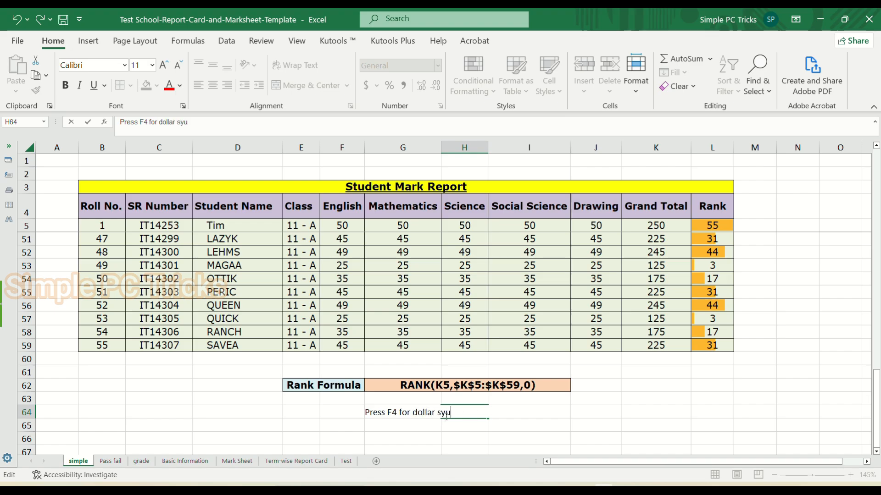
pyautogui.press('BackSpace')
pyautogui.write('mbol')
pyautogui.press('Return')
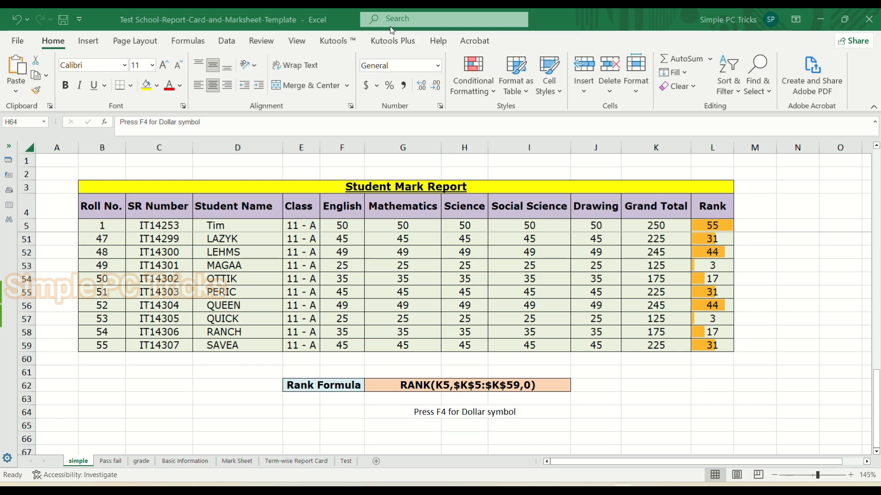
# Step: Make the F4 note in cell H64 bold
pyautogui.click(459, 414)
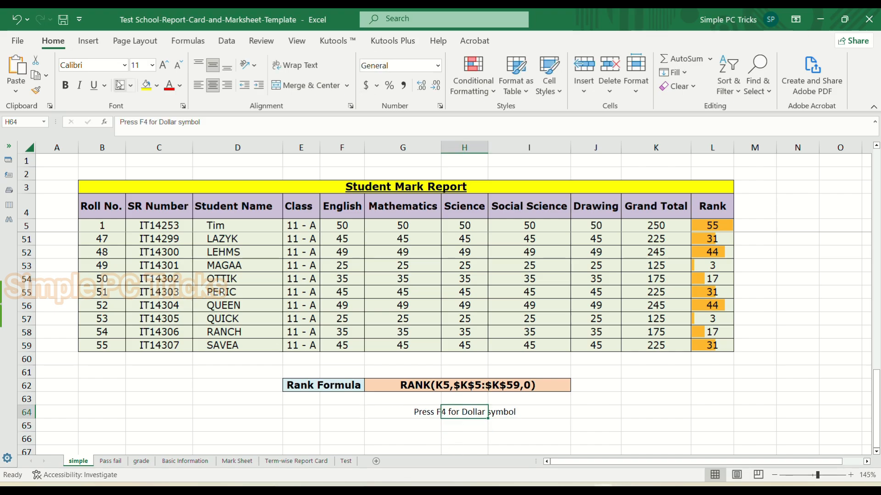
pyautogui.click(65, 85)
pyautogui.click(552, 417)
pyautogui.click(454, 406)
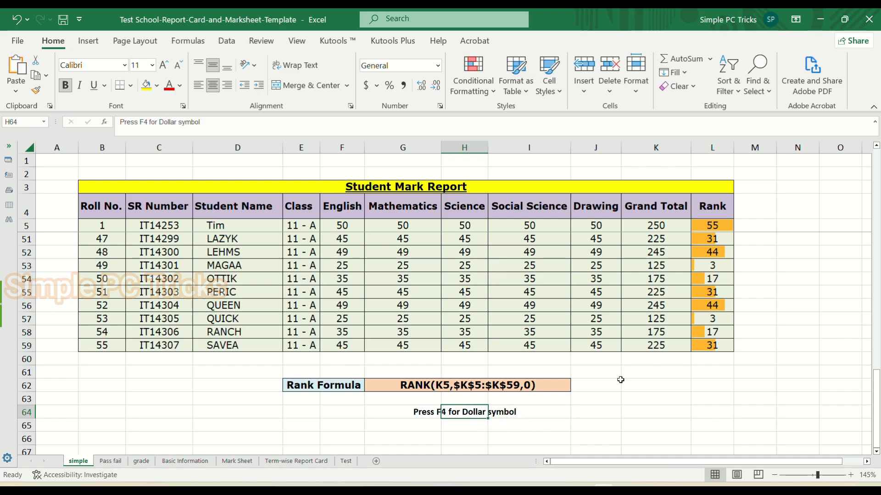
# Step: Switch to the "Pass fail" sheet and examine the Pass or Fail and Rank reference formulas below the student table
pyautogui.scroll(-1, 620, 380)
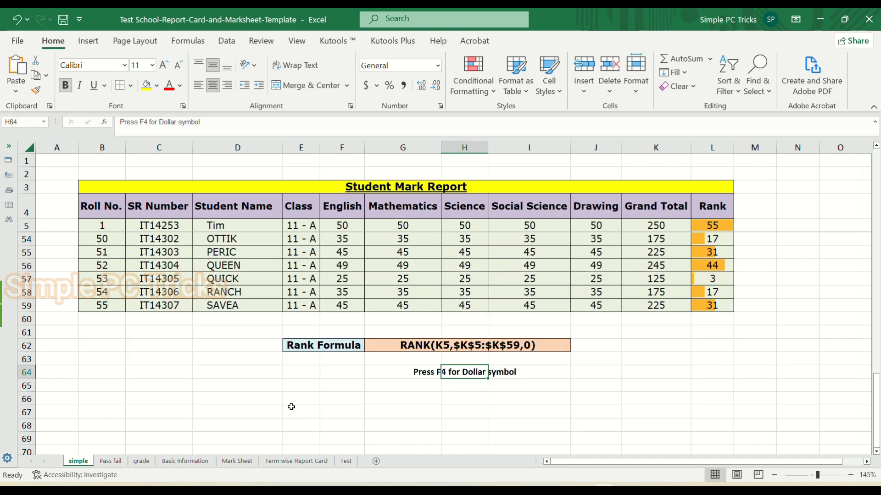
pyautogui.scroll(5, 701, 344)
pyautogui.scroll(11, 701, 344)
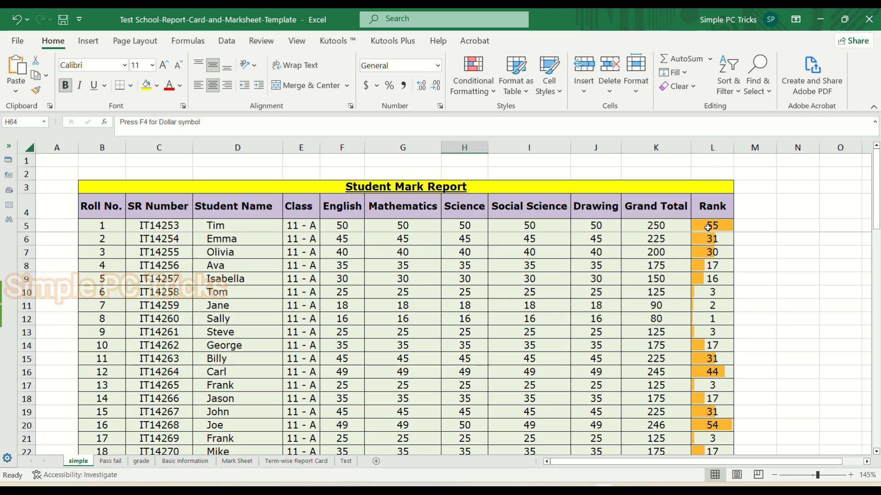
pyautogui.click(111, 461)
pyautogui.scroll(7, 750, 346)
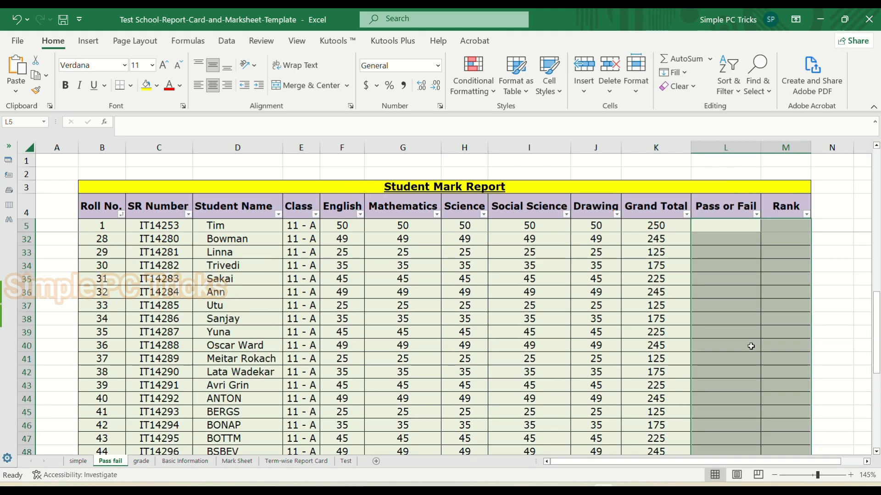
pyautogui.scroll(-15, 751, 346)
pyautogui.scroll(4, 751, 347)
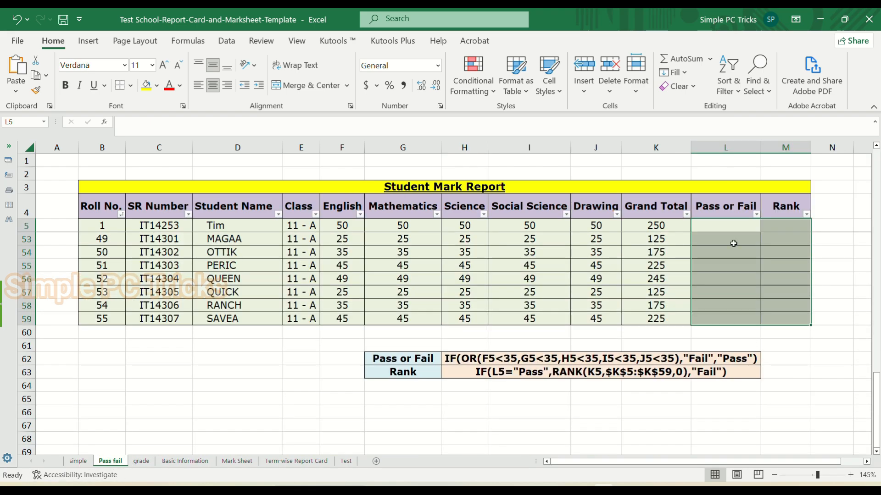
# Step: Start the Pass or Fail formula in cell L5 with IF and OR, testing whether the English mark is F5<35
pyautogui.click(727, 228)
pyautogui.scroll(2, 708, 316)
pyautogui.scroll(-2, 708, 317)
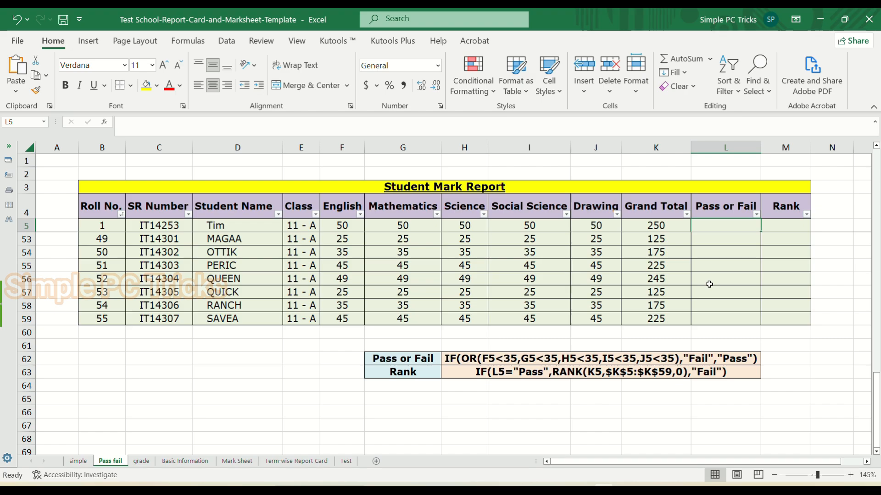
pyautogui.write('=')
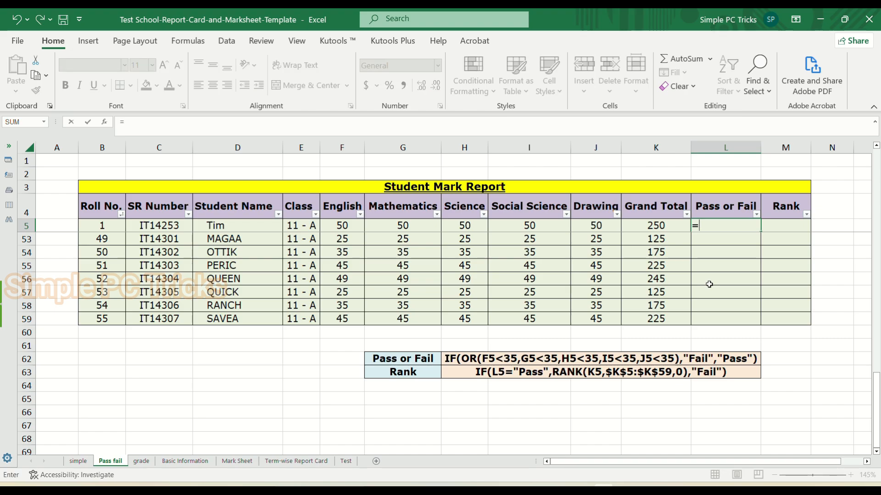
pyautogui.write('if')
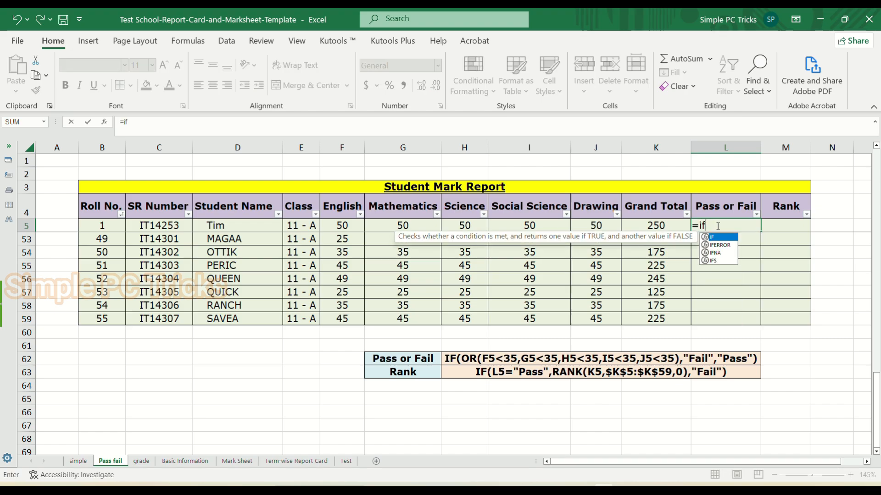
pyautogui.doubleClick(716, 238)
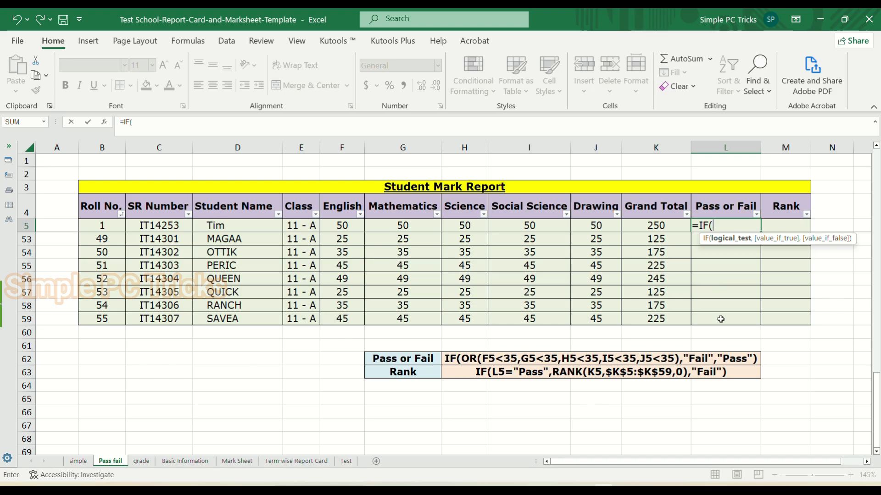
pyautogui.write('or')
pyautogui.doubleClick(729, 246)
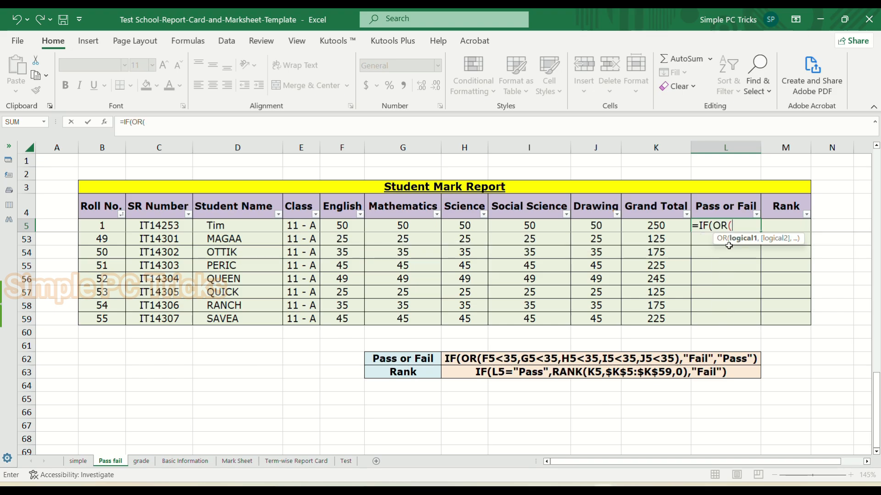
pyautogui.click(348, 226)
pyautogui.write('<35,')
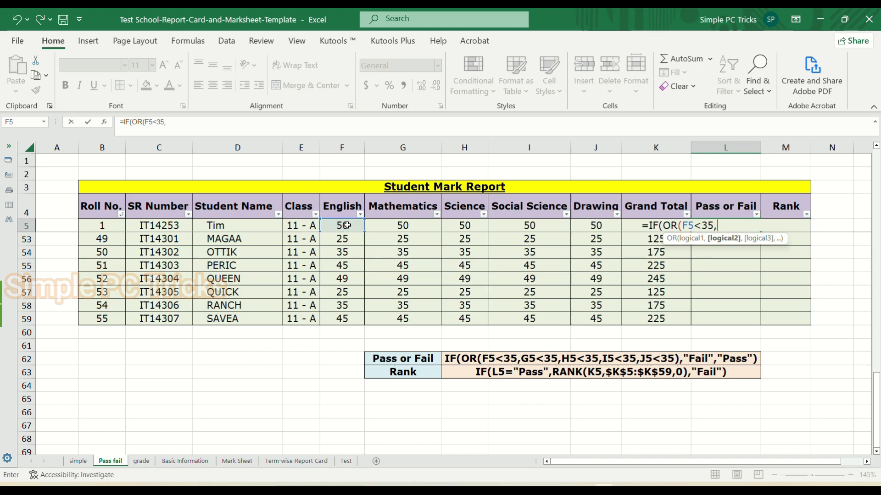
# Step: Add the conditions G5<35, H5<35, I5<35 and J5<35 for the other subjects to the OR test and close it
pyautogui.click(404, 226)
pyautogui.write('<35,')
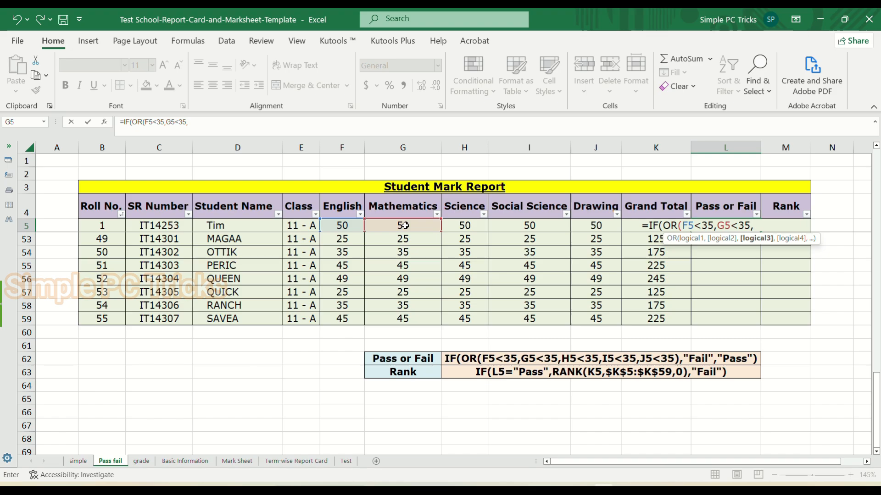
pyautogui.click(464, 229)
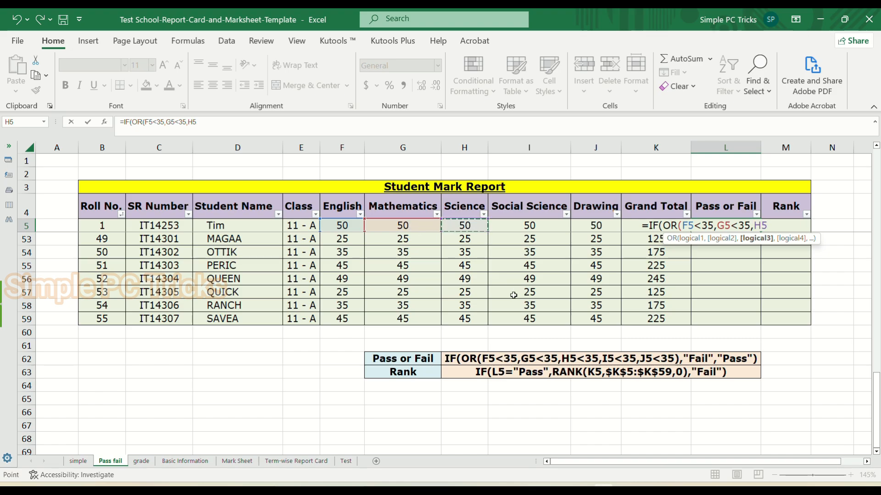
pyautogui.write('<35,')
pyautogui.click(527, 227)
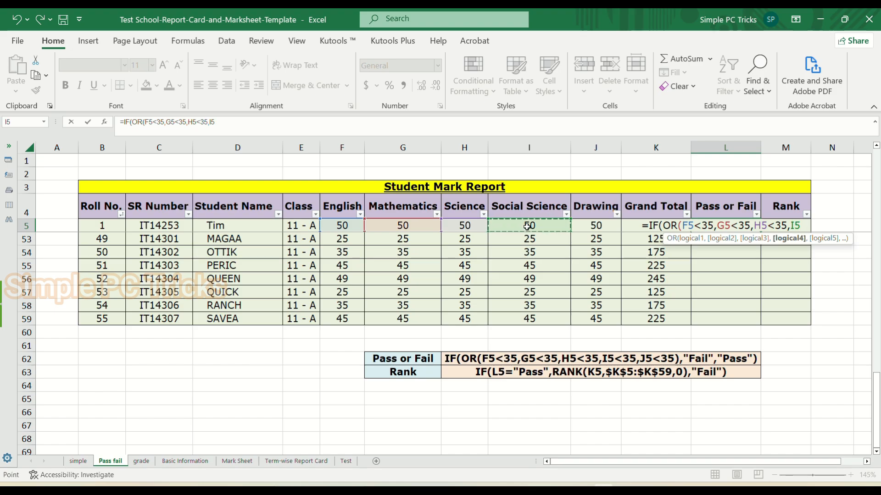
pyautogui.write('<35')
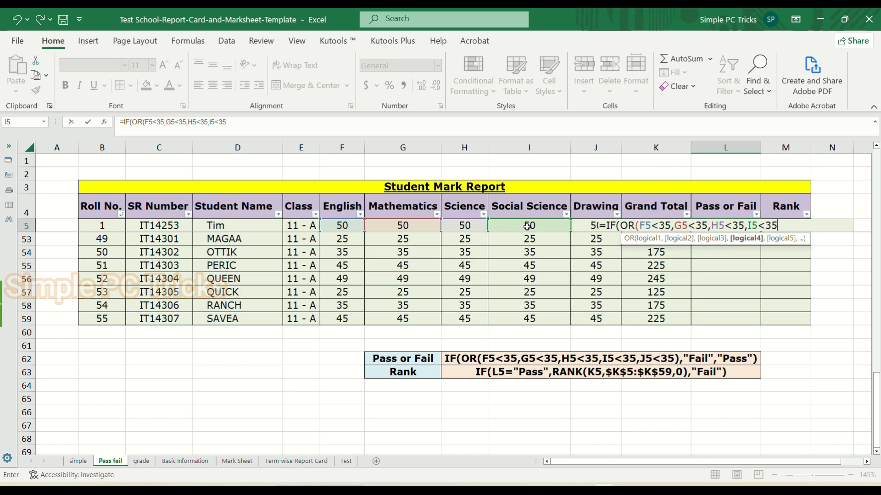
pyautogui.write(',')
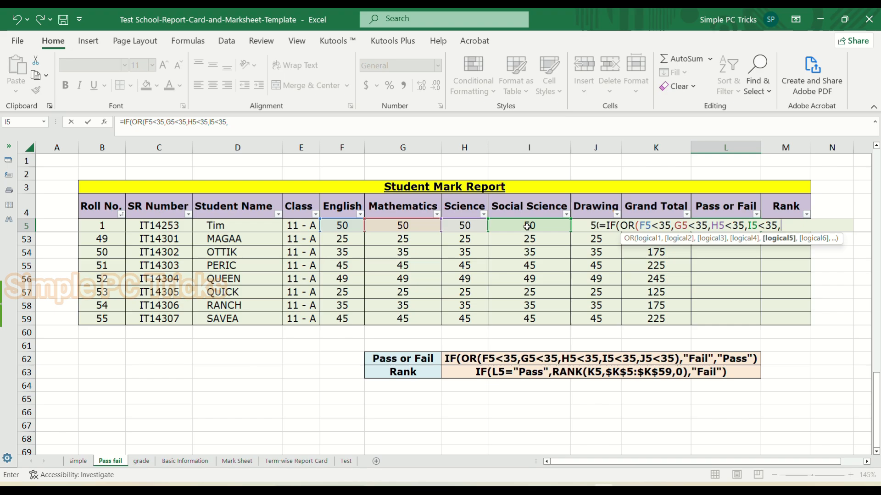
pyautogui.click(583, 229)
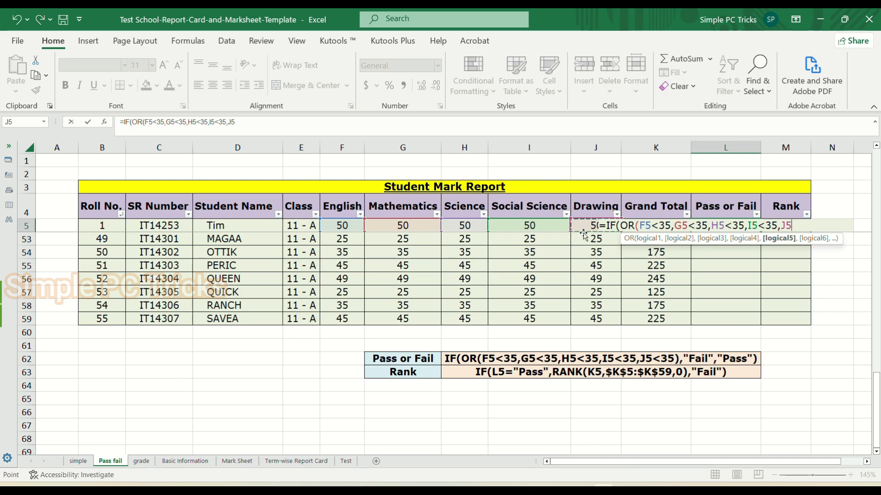
pyautogui.write('<35)')
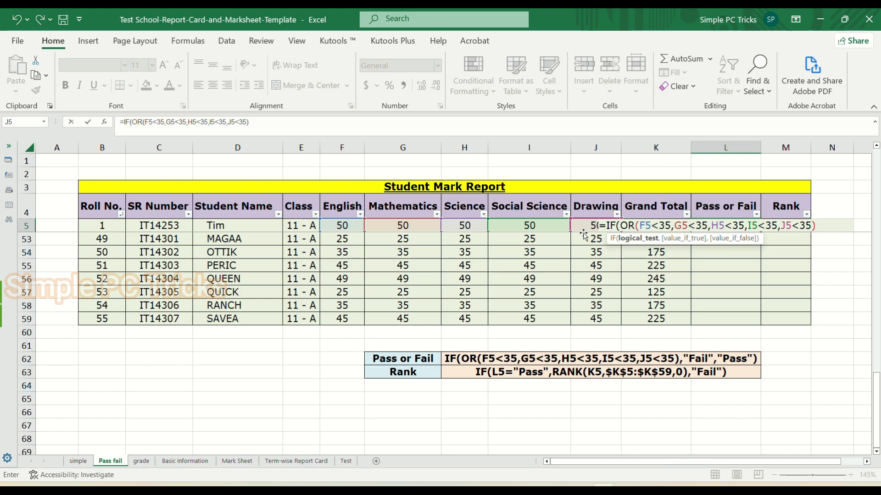
# Step: Complete the L5 formula with "Fail" as the value if true and "Pass" as the value if false
pyautogui.write(',')
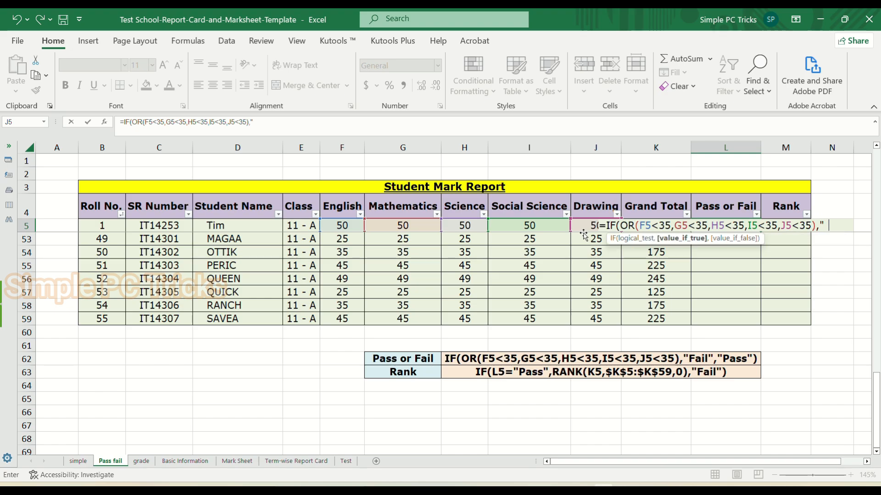
pyautogui.write('""')
pyautogui.press('BackSpace')
pyautogui.write('Fail",')
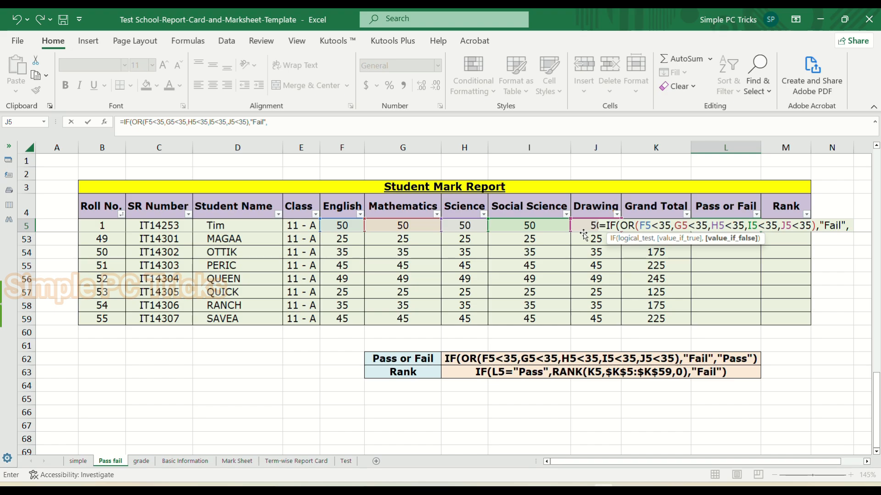
pyautogui.write('"Pass')
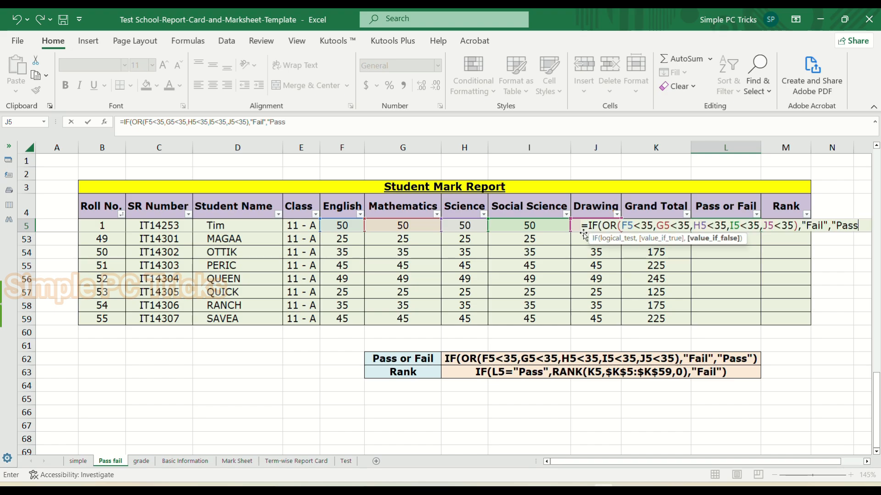
pyautogui.write('")')
pyautogui.press('Return')
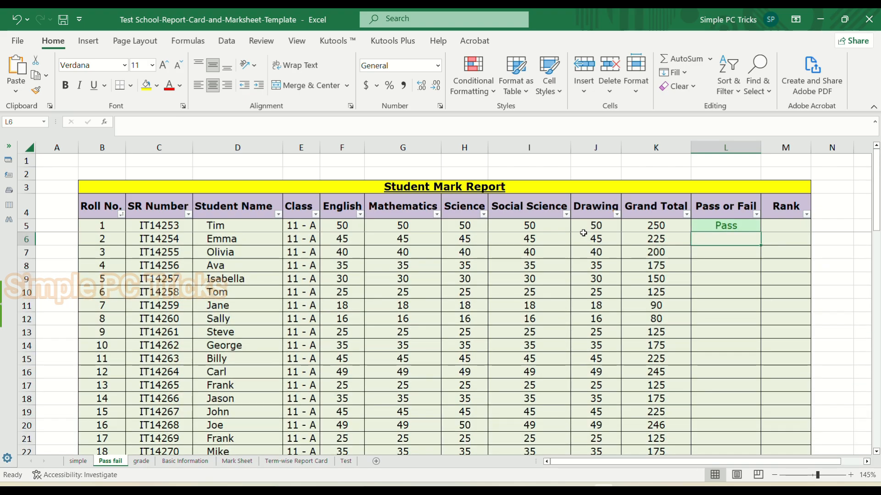
# Step: Fill the Pass or Fail formula from L5 down to row 59 and check the results against the marks
pyautogui.click(741, 226)
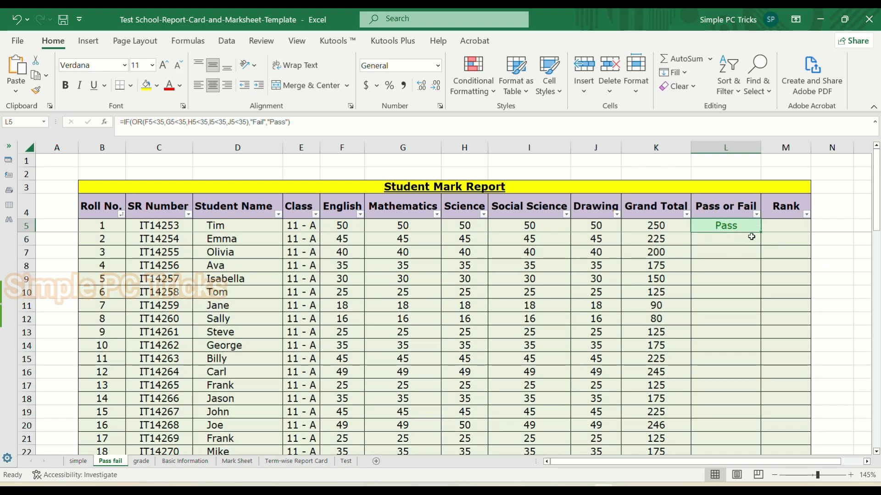
pyautogui.doubleClick(762, 231)
pyautogui.scroll(-12, 748, 307)
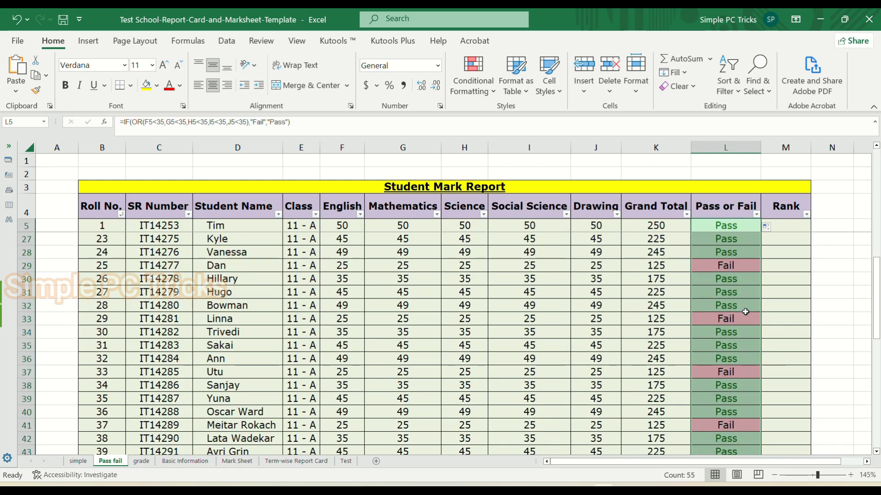
pyautogui.scroll(-5, 745, 312)
pyautogui.scroll(18, 745, 312)
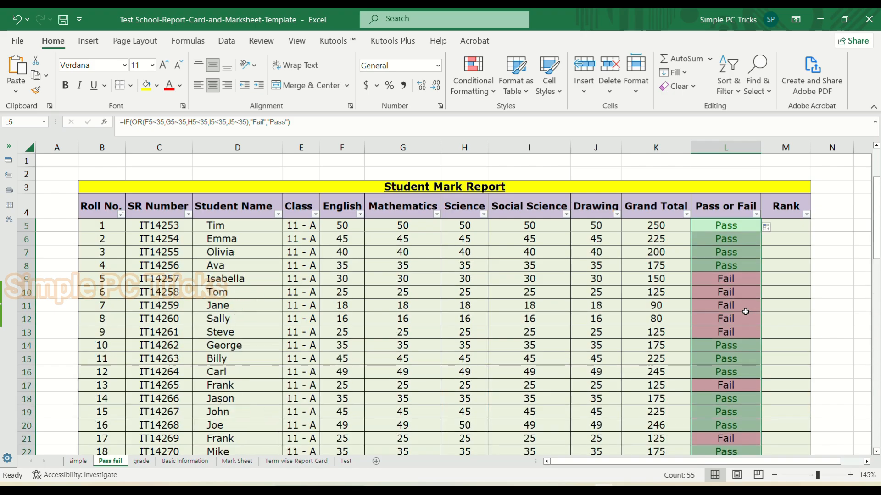
pyautogui.scroll(-1, 723, 307)
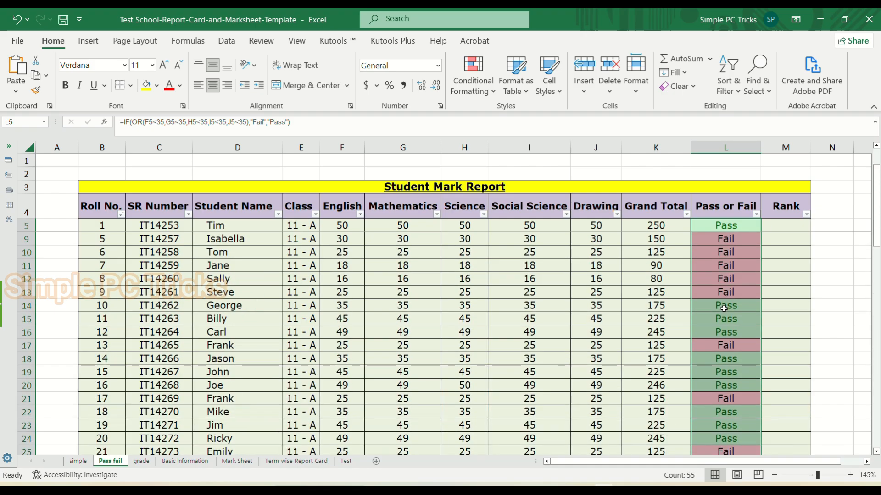
pyautogui.scroll(1, 724, 308)
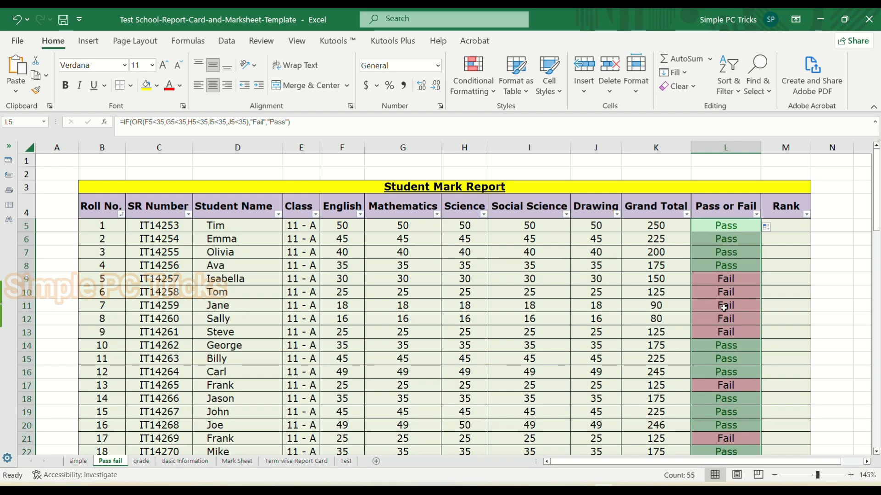
# Step: Set the Science mark in H5 to 34 and check the Pass or Fail result in L5
pyautogui.click(465, 228)
pyautogui.write('34')
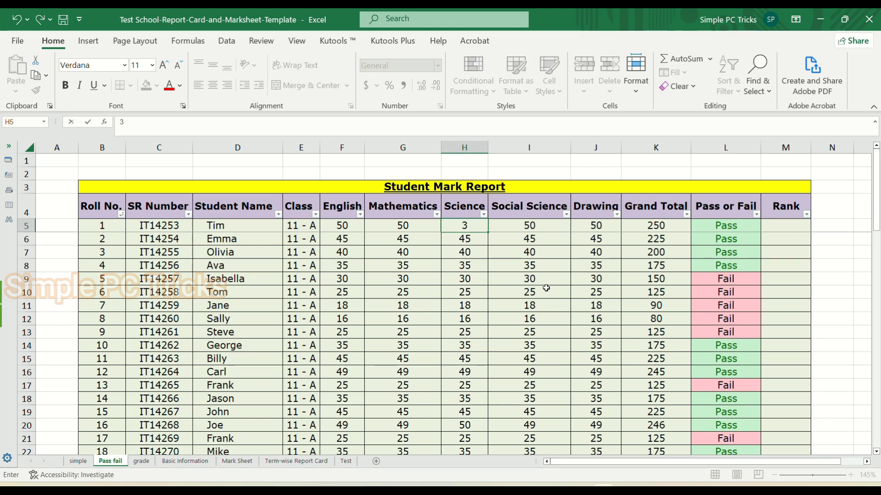
pyautogui.press('Return')
pyautogui.press('Up')
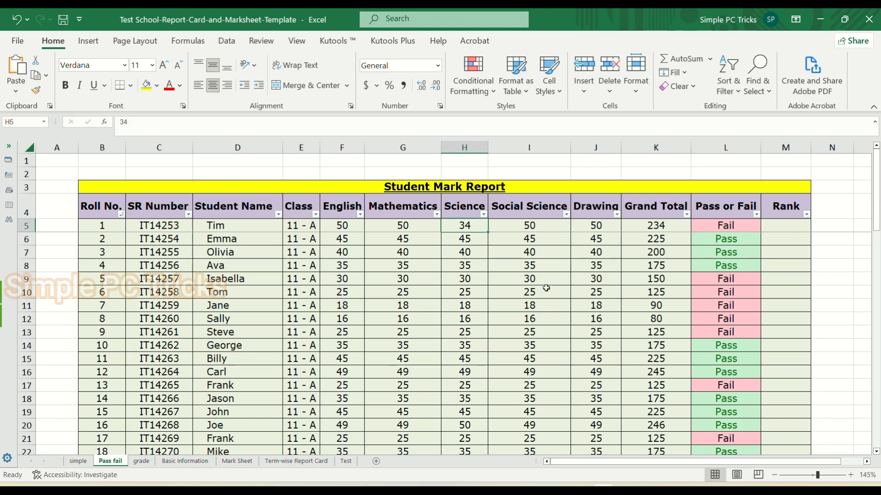
pyautogui.press('Right')
pyautogui.press('Right')
pyautogui.press('Right')
pyautogui.press('Right')
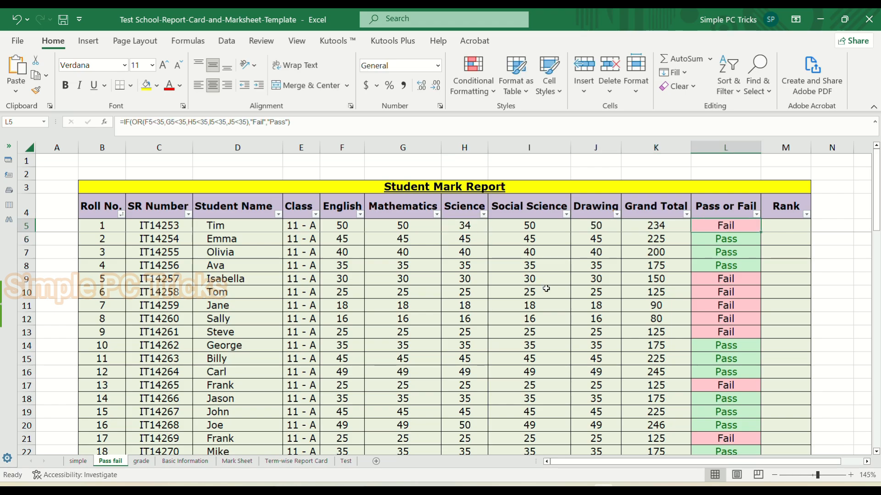
# Step: Set the Science mark in H5 to 35 to test the pass limit
pyautogui.press('Left')
pyautogui.press('Left')
pyautogui.press('Left')
pyautogui.press('Left')
pyautogui.write('35')
pyautogui.press('Return')
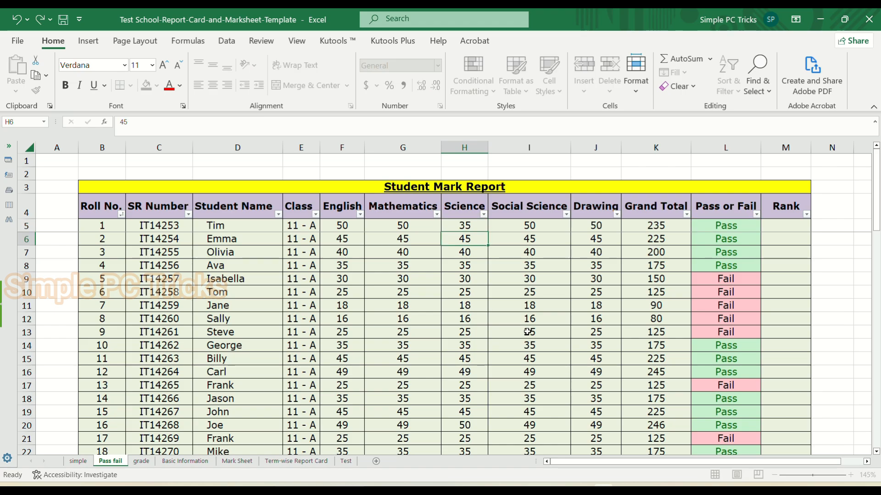
# Step: Restore the Science mark in H5 to 50
pyautogui.press('Up')
pyautogui.write('50')
pyautogui.press('Return')
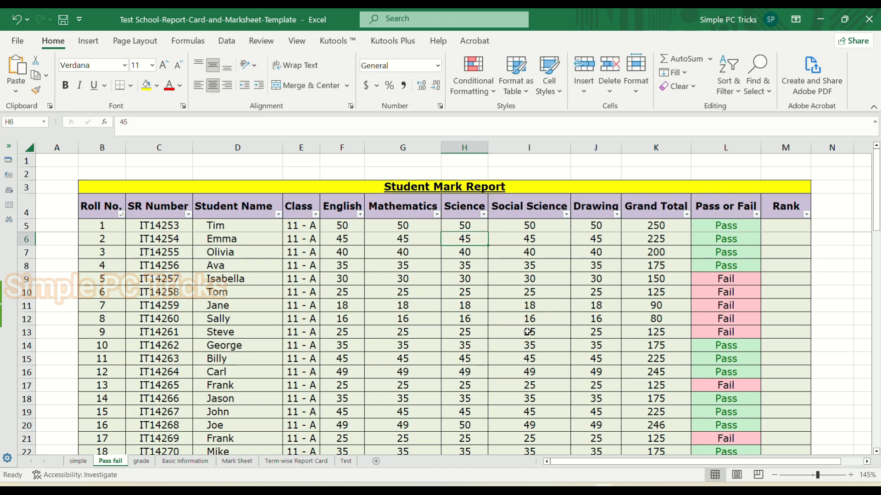
# Step: Enter the note "Below 35 = Fail" in cell I66, below the reference formulas
pyautogui.scroll(-16, 528, 331)
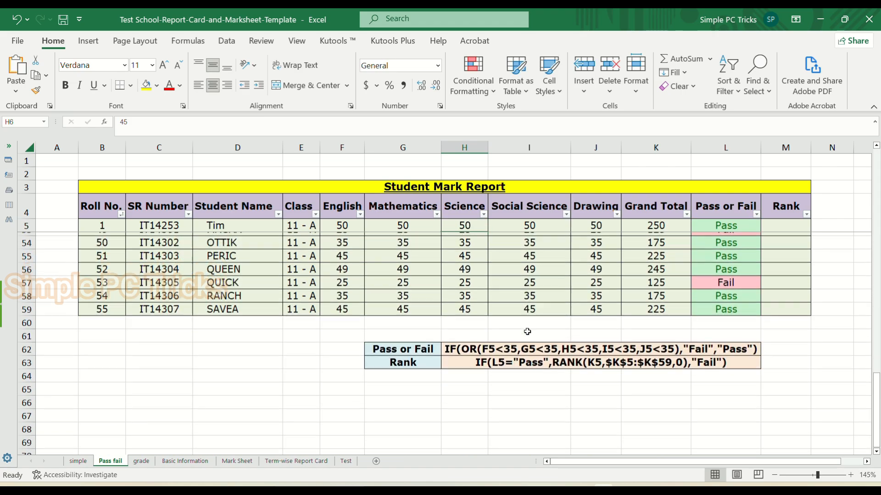
pyautogui.click(502, 400)
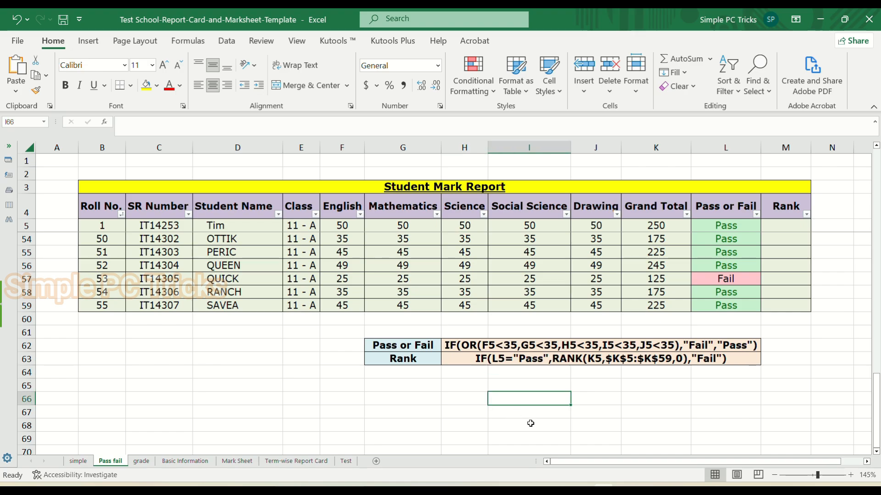
pyautogui.write('35')
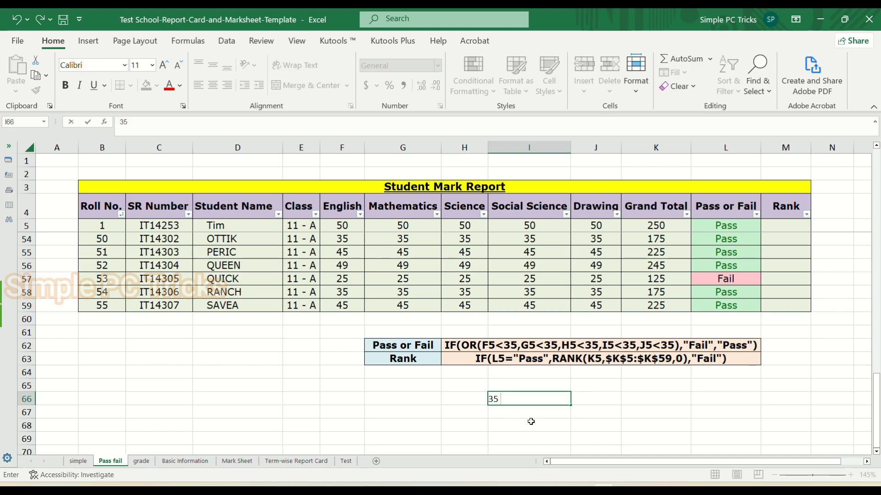
pyautogui.press('Left')
pyautogui.press('Left')
pyautogui.press('Right')
pyautogui.press('Right')
pyautogui.press('F2')
pyautogui.press('BackSpace')
pyautogui.press('BackSpace')
pyautogui.write('Bw')
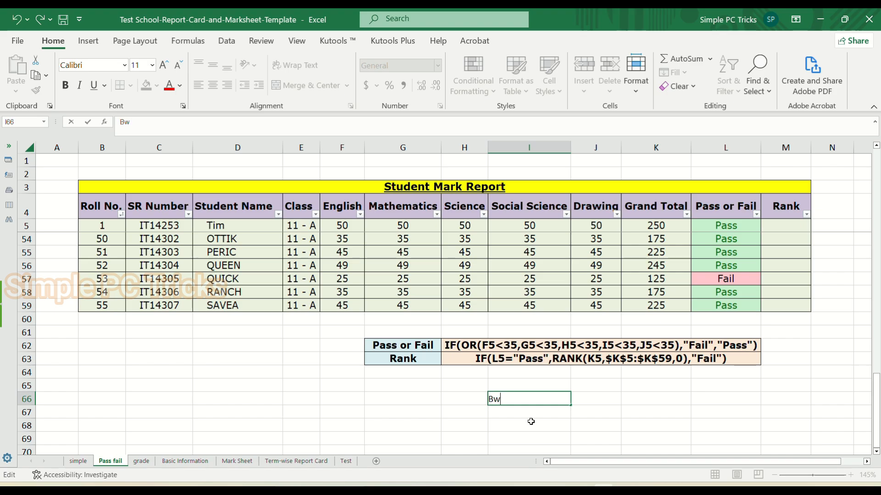
pyautogui.press('BackSpace')
pyautogui.write('elow 35')
pyautogui.press('BackSpace')
pyautogui.press('BackSpace')
pyautogui.write('= Fai')
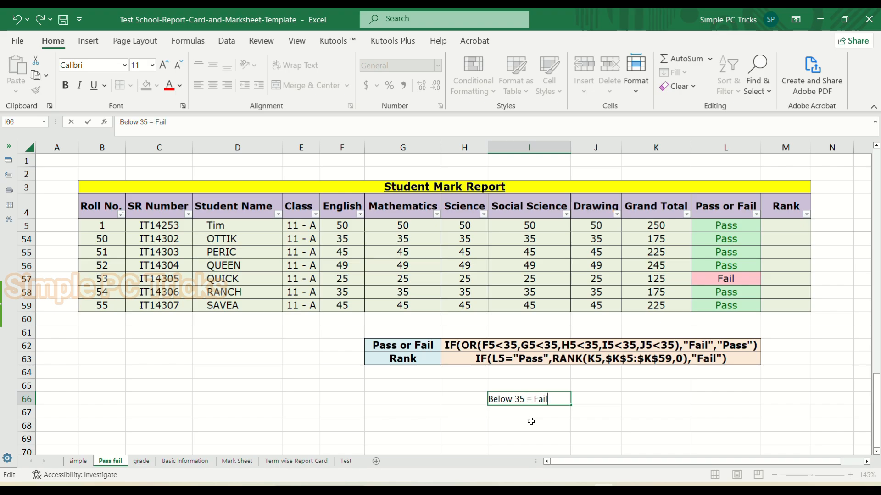
pyautogui.write('l')
pyautogui.hotkey('ctrl', 'Return')
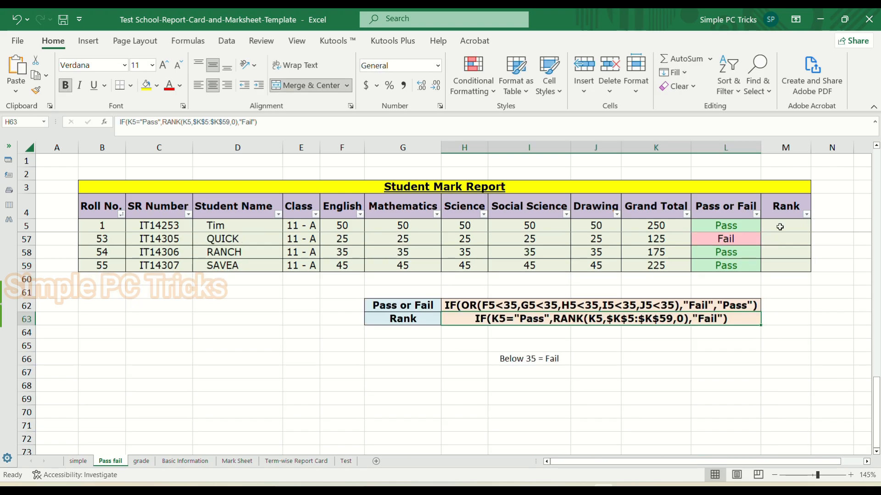
pyautogui.click(778, 225)
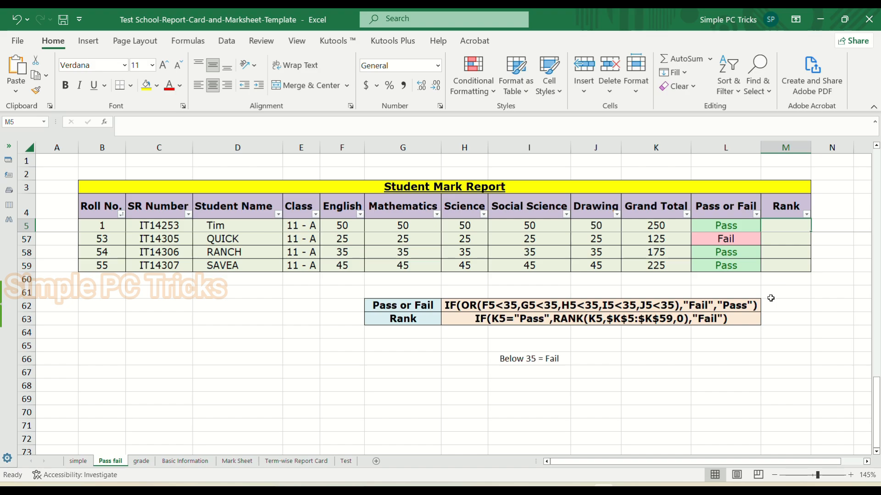
pyautogui.write('=IF(')
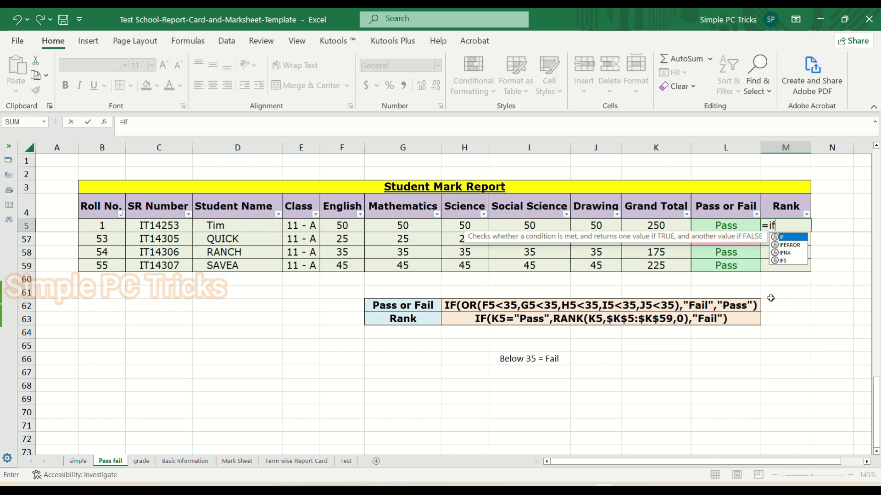
pyautogui.scroll(1, 740, 333)
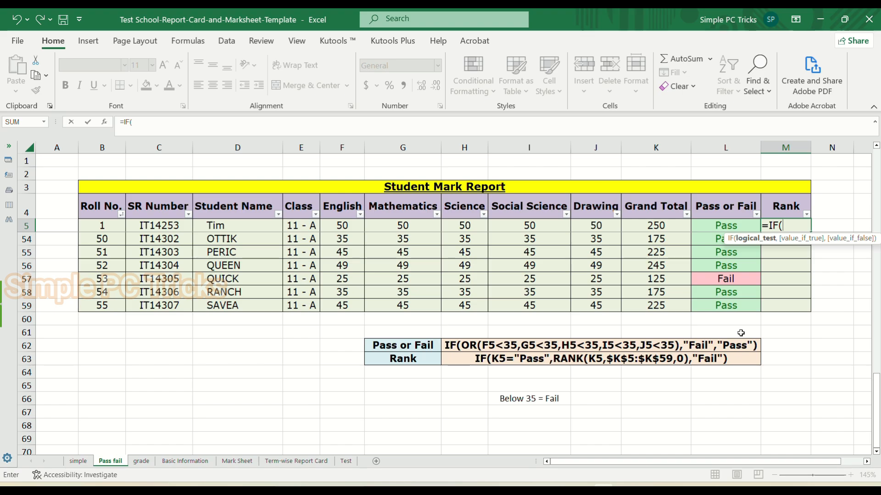
pyautogui.press('Escape')
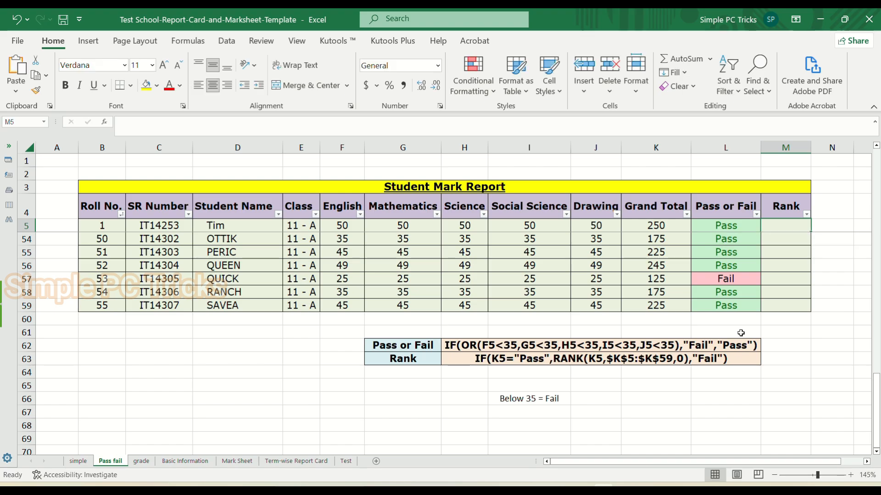
# Step: Correct the Rank reference formula in H63 so its condition tests L5 for "Pass"
pyautogui.click(506, 356)
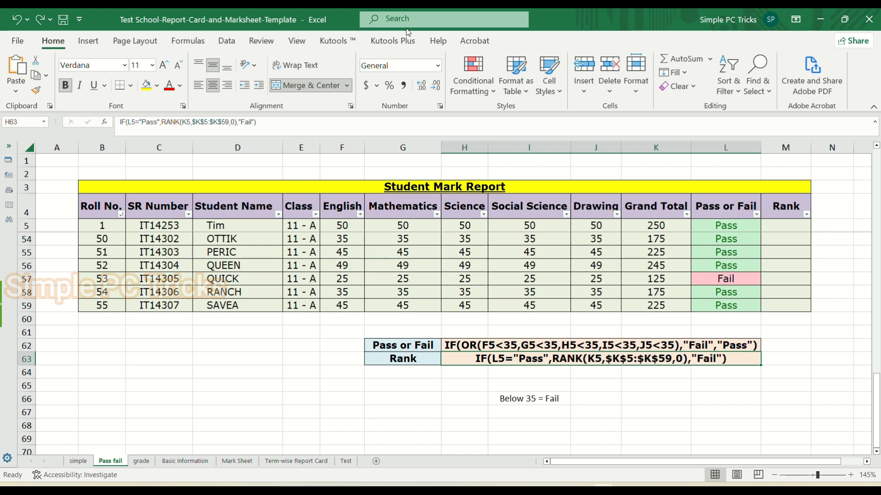
pyautogui.doubleClick(785, 224)
pyautogui.press('Escape')
# Step: Start the Rank formula in M5 with an IF condition testing whether L5 equals "Pass"
pyautogui.click(786, 225)
pyautogui.doubleClick(786, 224)
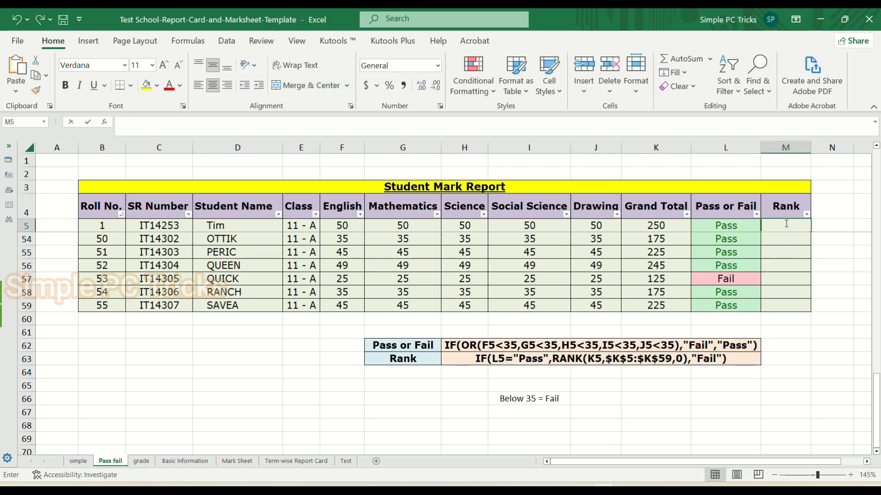
pyautogui.write('=if')
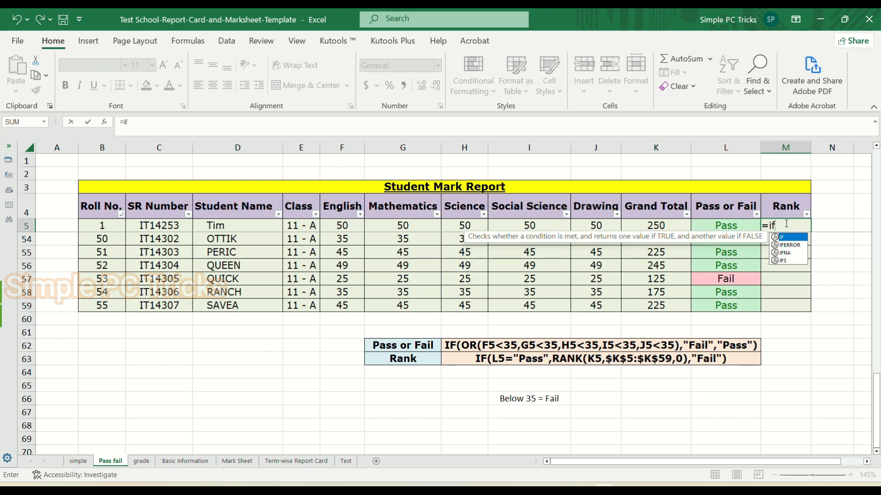
pyautogui.doubleClick(783, 237)
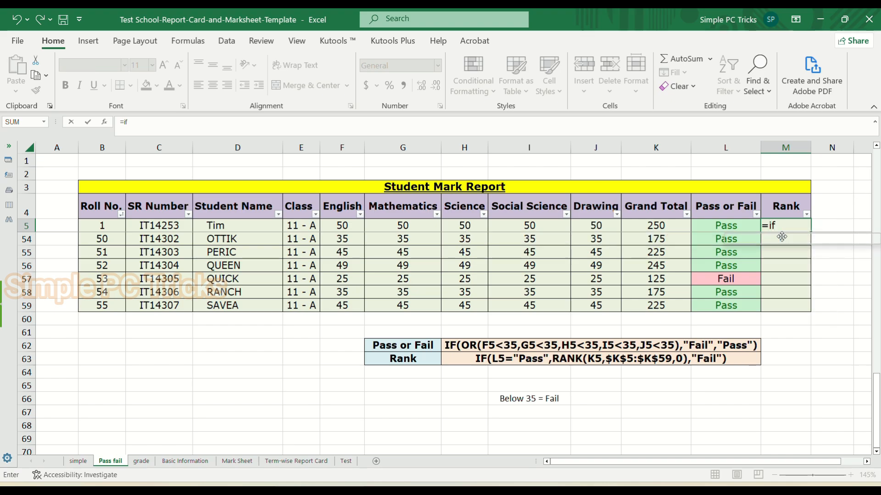
pyautogui.click(727, 225)
pyautogui.write('=')
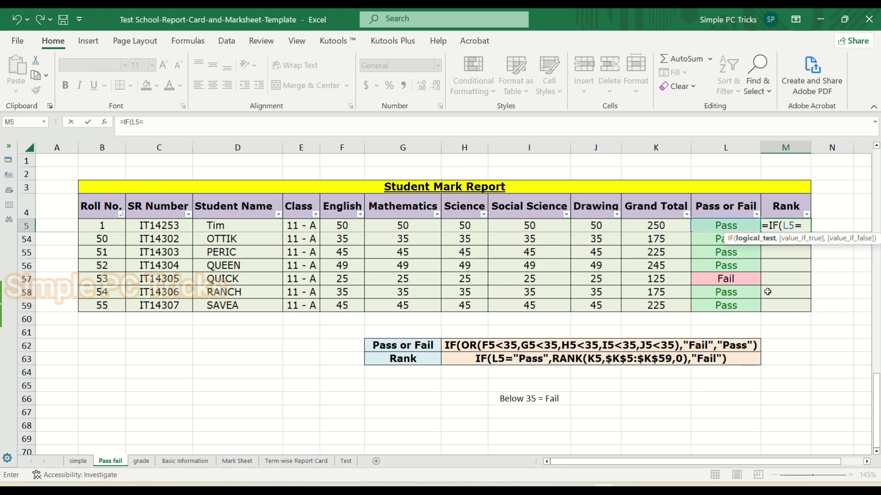
pyautogui.write('"Pass')
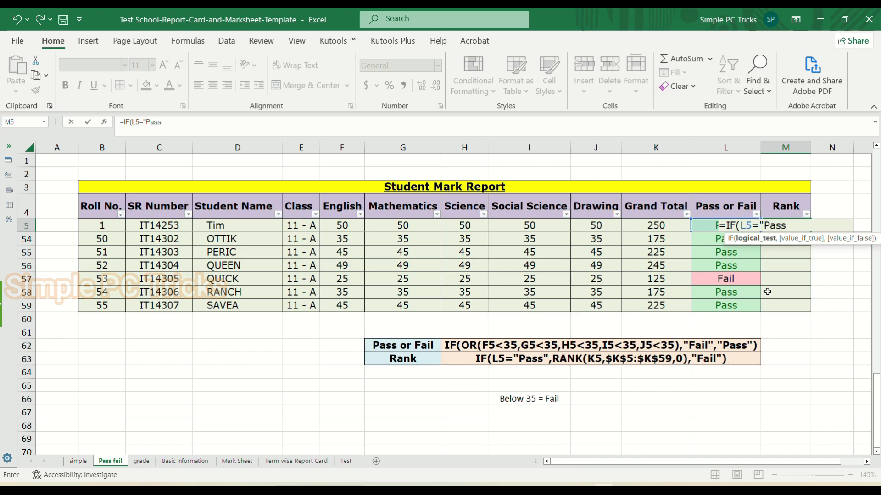
# Step: Add RANK as the value if true, ranking K5 within the absolute range $K$5:$K$59 with order 0
pyautogui.write('",ra')
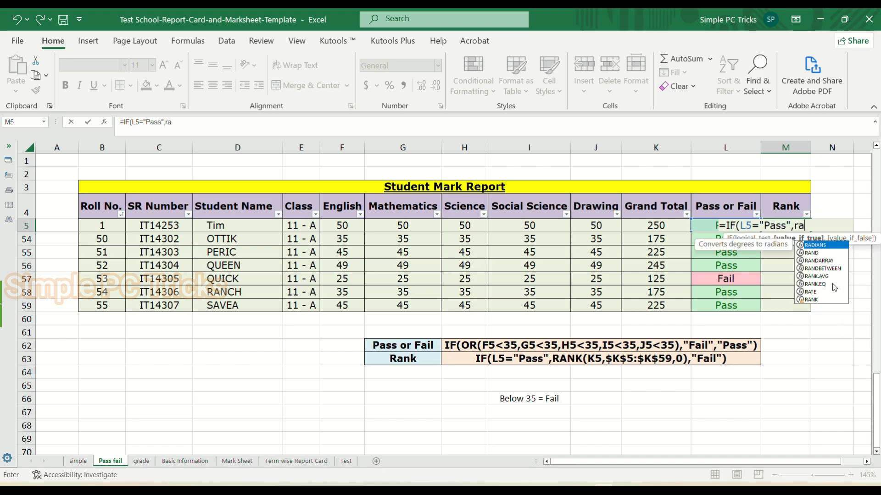
pyautogui.write('nk')
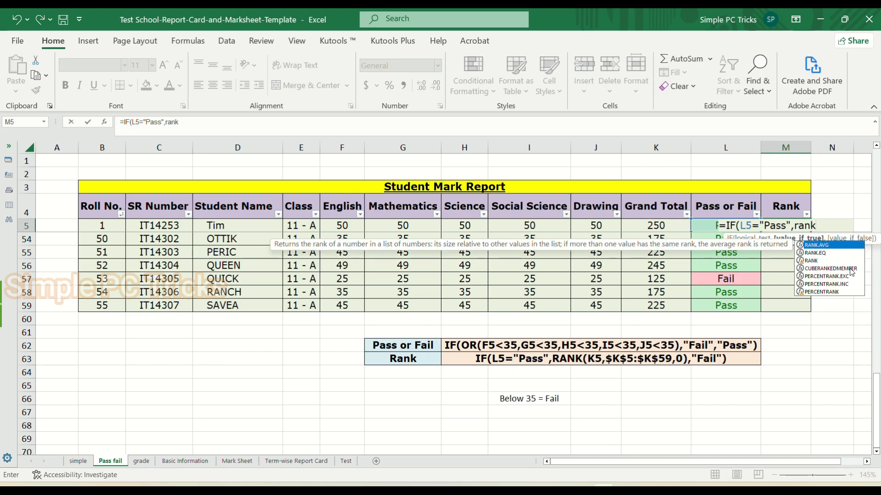
pyautogui.click(821, 261)
pyautogui.doubleClick(821, 261)
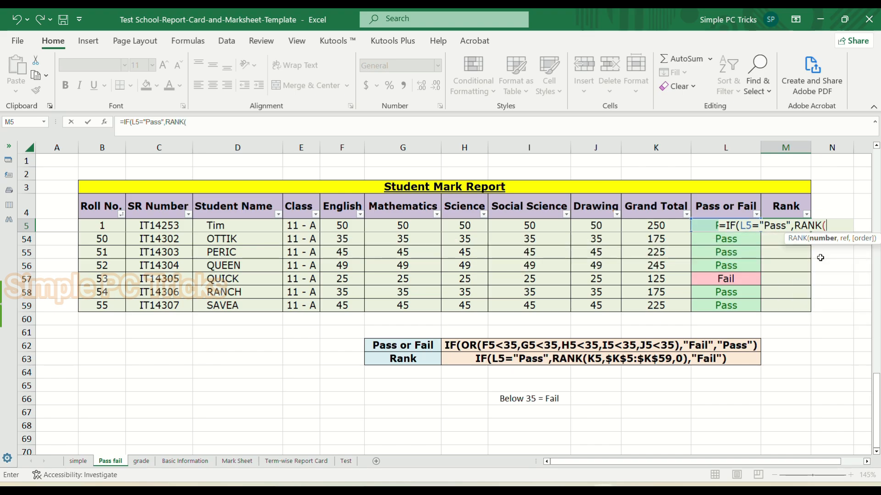
pyautogui.click(662, 225)
pyautogui.write(',')
pyautogui.click(660, 227)
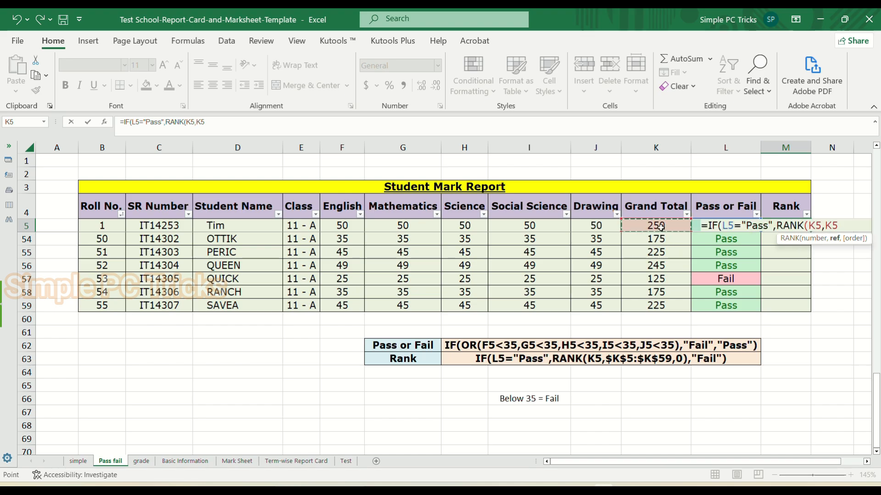
pyautogui.hotkey('ctrl', 'shift', 'Down')
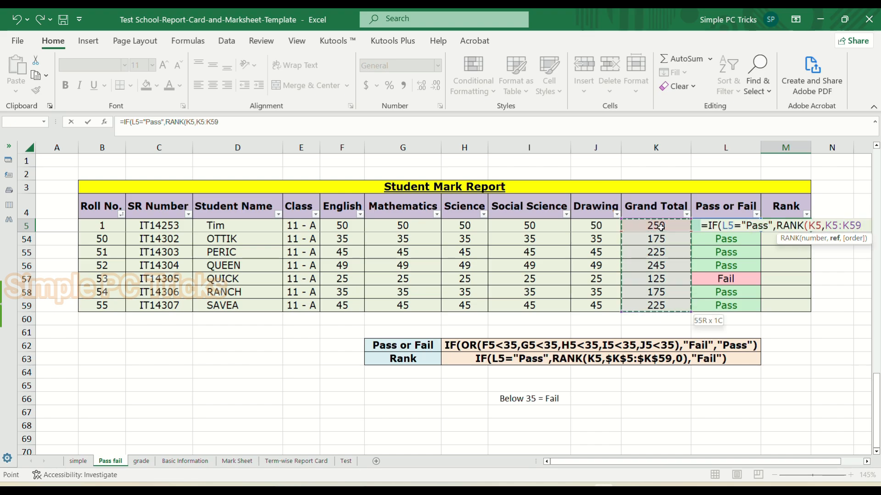
pyautogui.press('F4')
pyautogui.write(',0')
# Step: Reject the suggested formula correction, close the RANK function and complete the M5 formula with "Fail" as the value if false
pyautogui.press('Return')
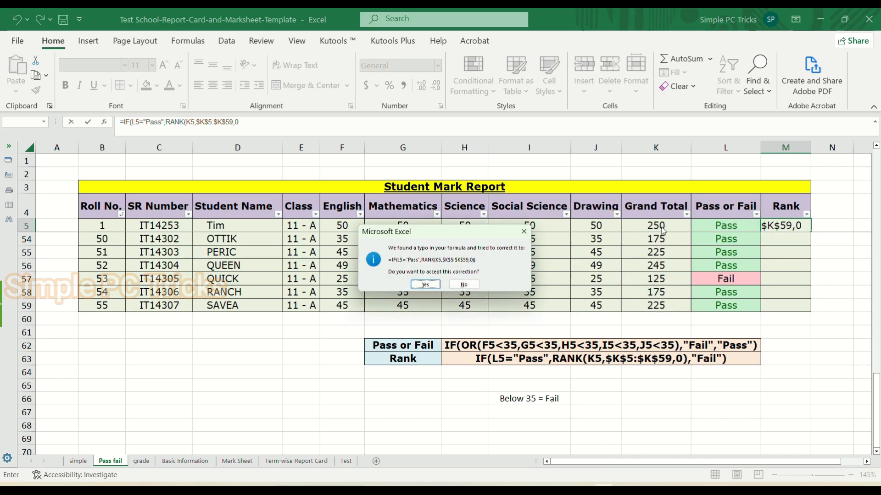
pyautogui.press('Right')
pyautogui.press('Return')
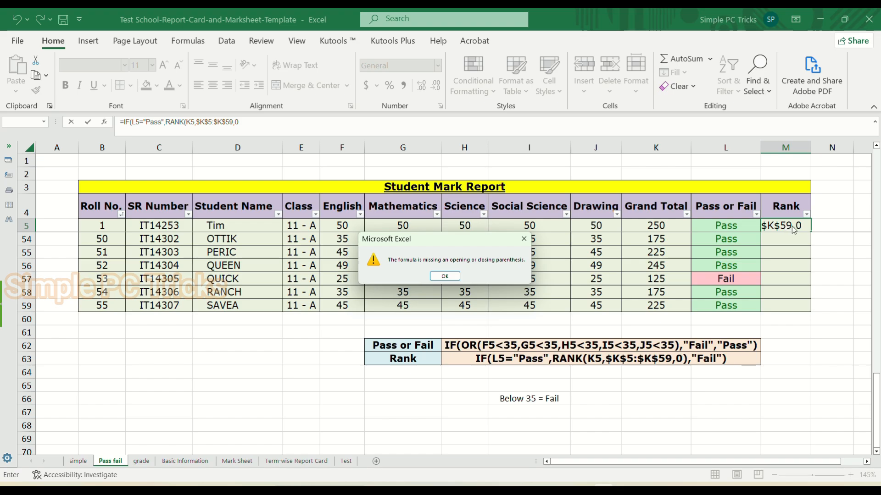
pyautogui.press('Return')
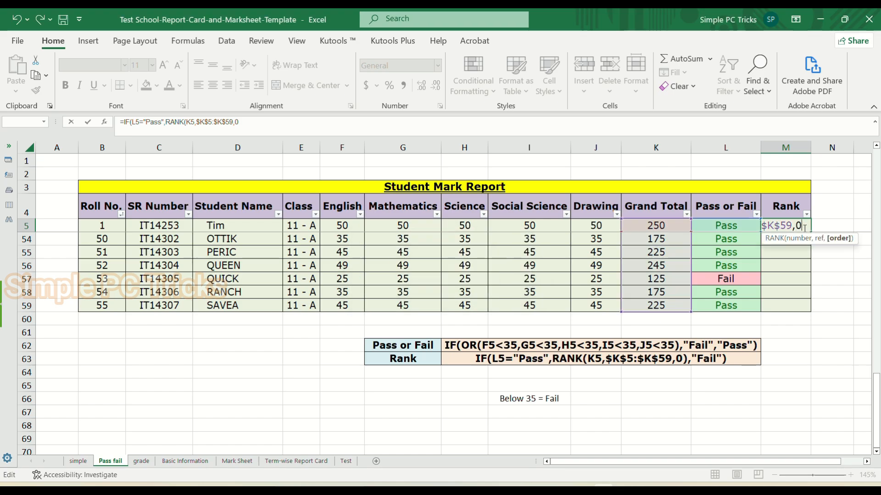
pyautogui.write('),"Fail')
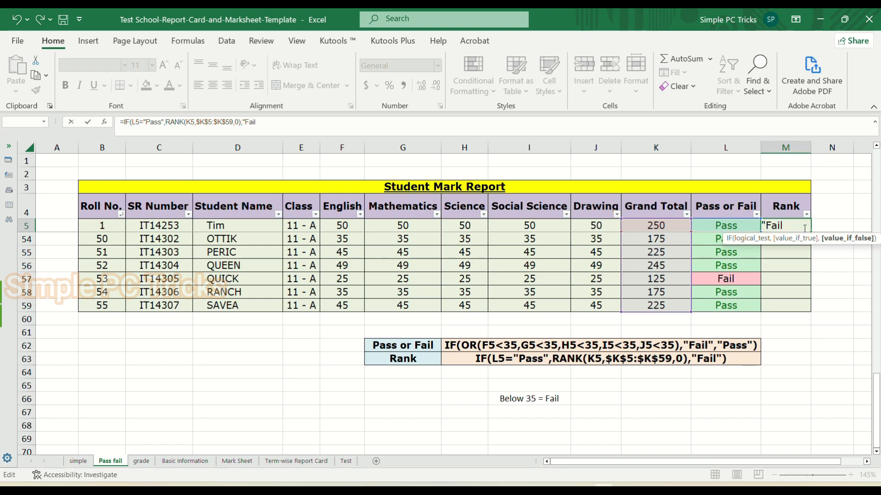
pyautogui.press('Return')
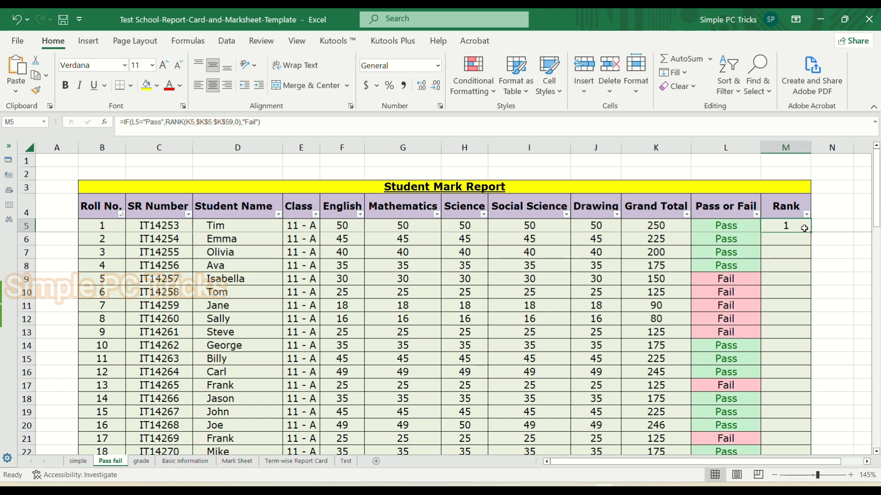
# Step: Fill the Rank formula from M5 down to M59 and review the ranks of the last students
pyautogui.doubleClick(804, 229)
pyautogui.scroll(-13, 773, 369)
pyautogui.scroll(-1, 773, 368)
pyautogui.click(784, 387)
pyautogui.scroll(-2, 785, 386)
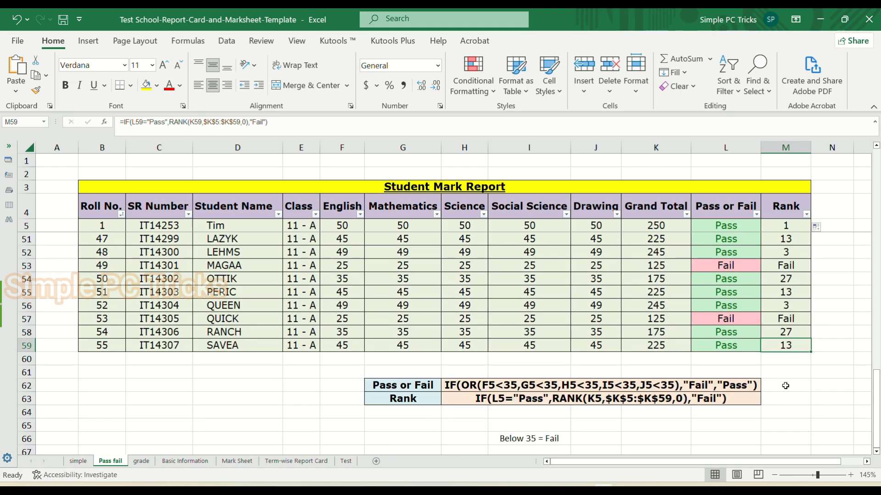
pyautogui.scroll(3, 785, 386)
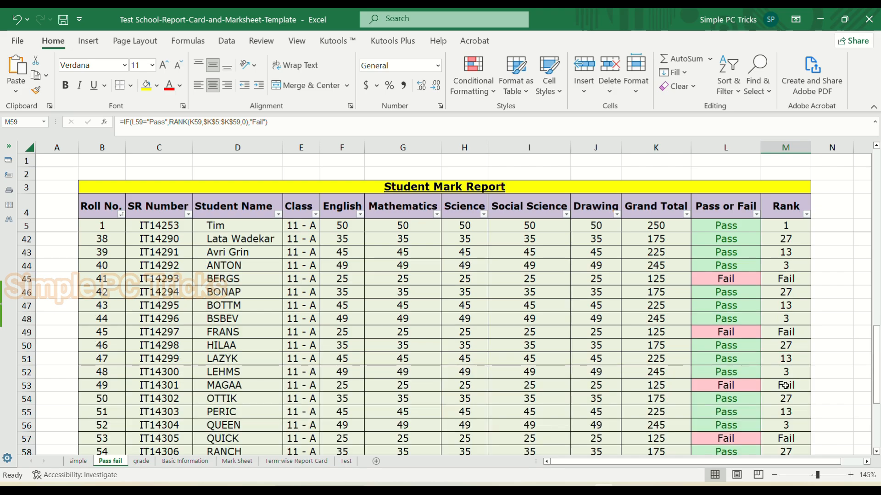
pyautogui.scroll(-5, 785, 386)
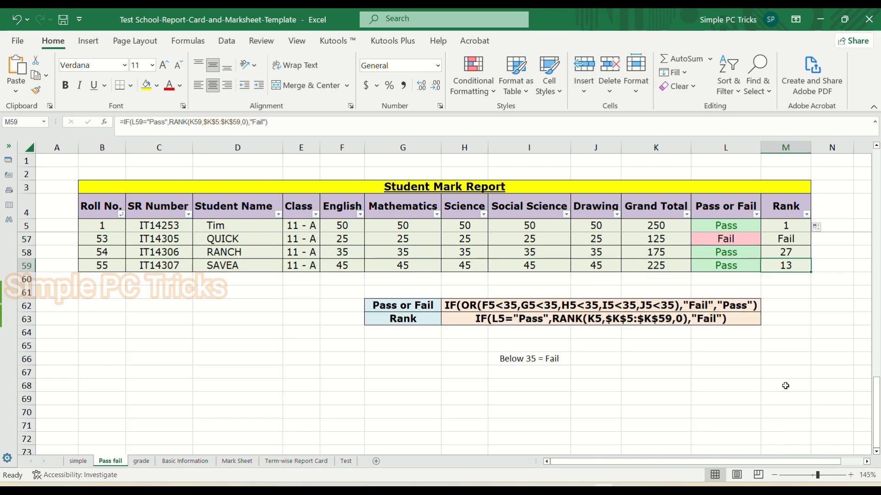
pyautogui.scroll(1, 785, 385)
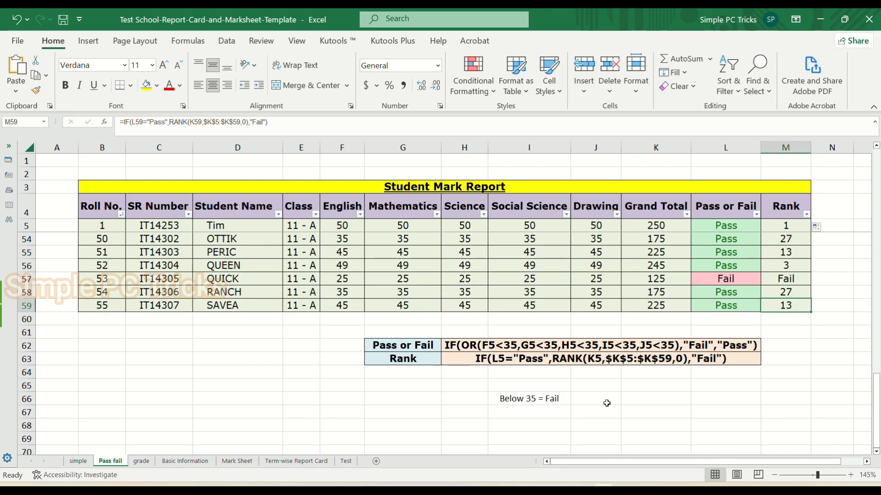
pyautogui.click(526, 411)
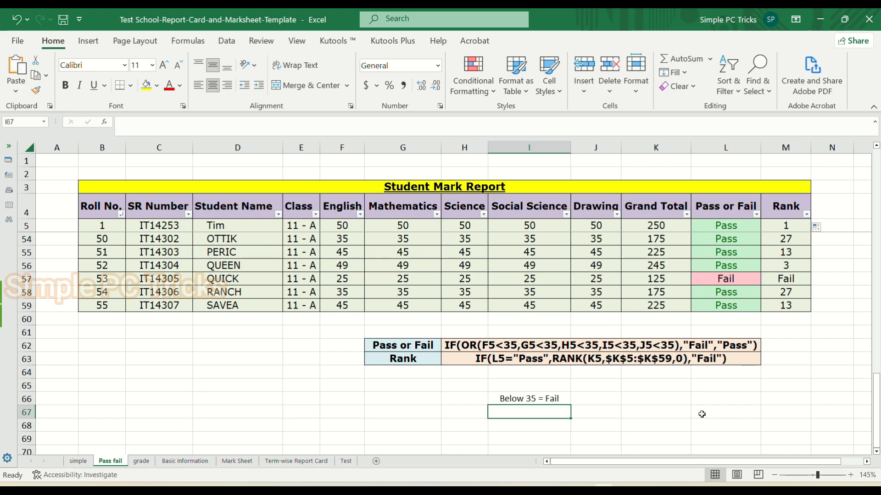
# Step: On the grade sheet, start the Grade formula in N14 with IF and OR, using F14<35 as the first condition
pyautogui.hotkey('ctrl', 'pagedown')
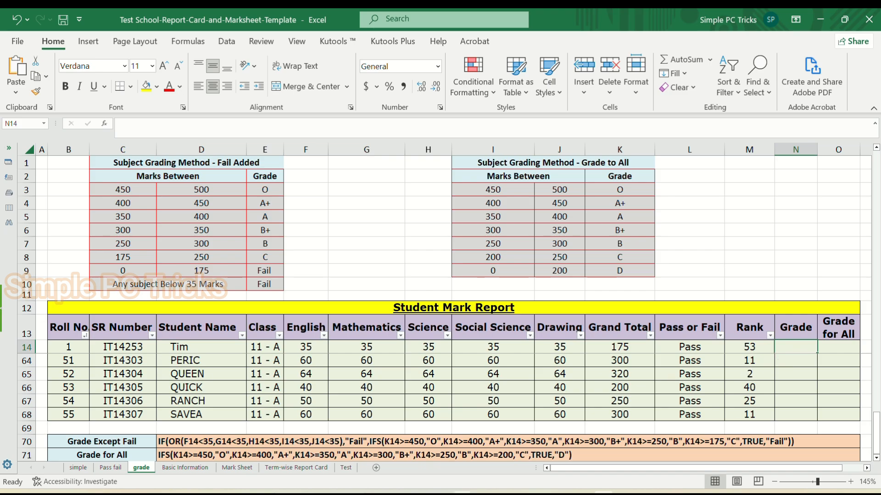
pyautogui.write('=if')
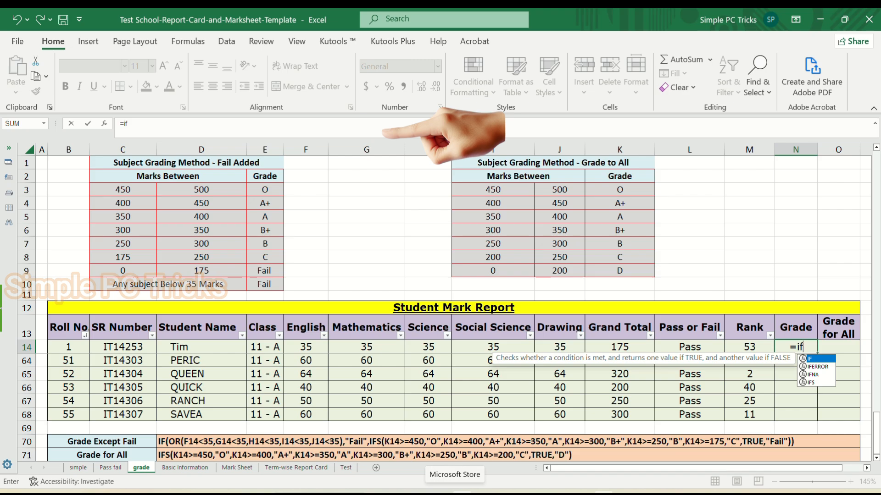
pyautogui.doubleClick(816, 359)
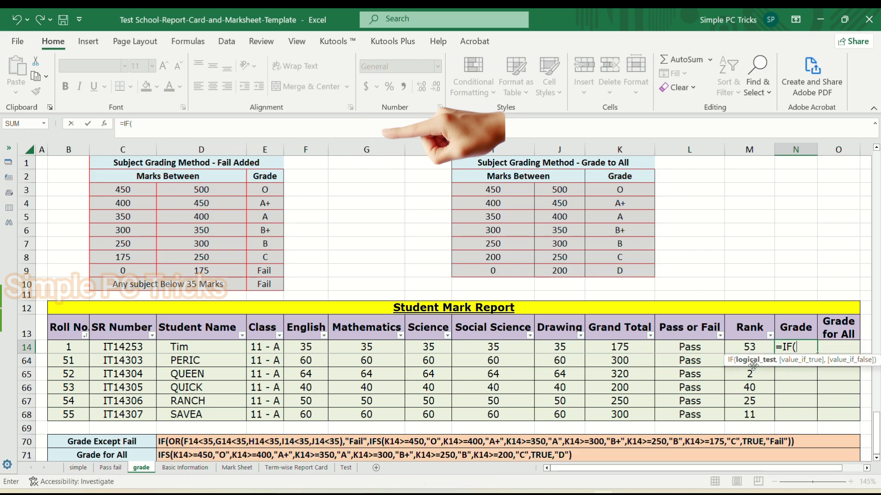
pyautogui.write('or')
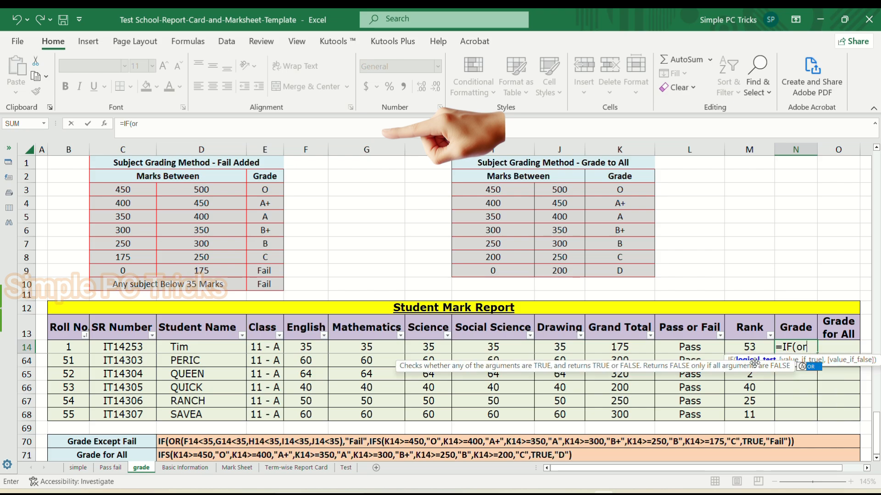
pyautogui.doubleClick(810, 368)
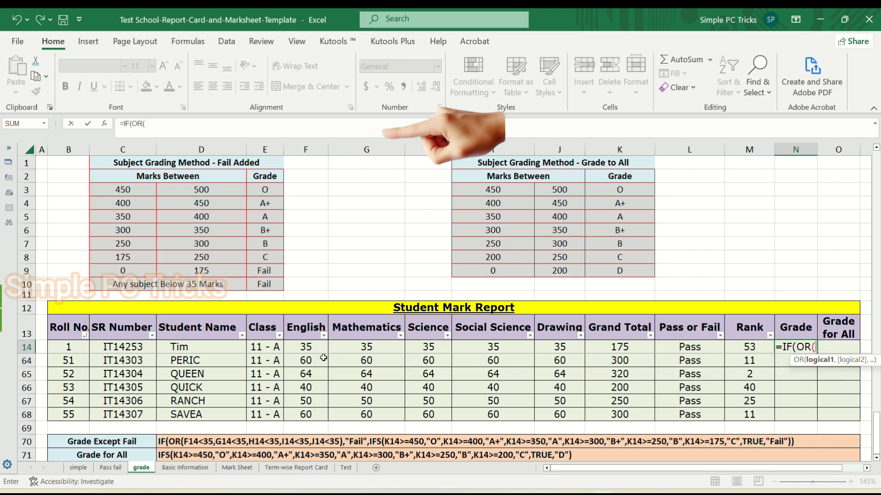
pyautogui.click(306, 349)
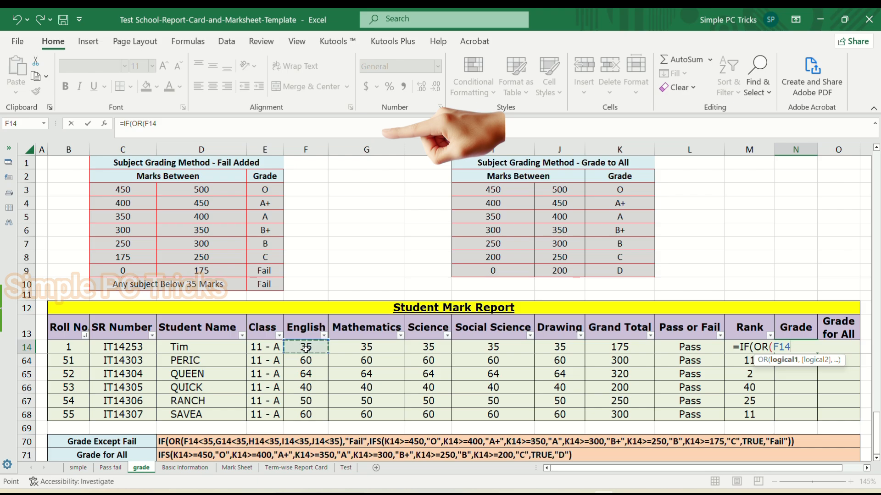
pyautogui.write('<35,')
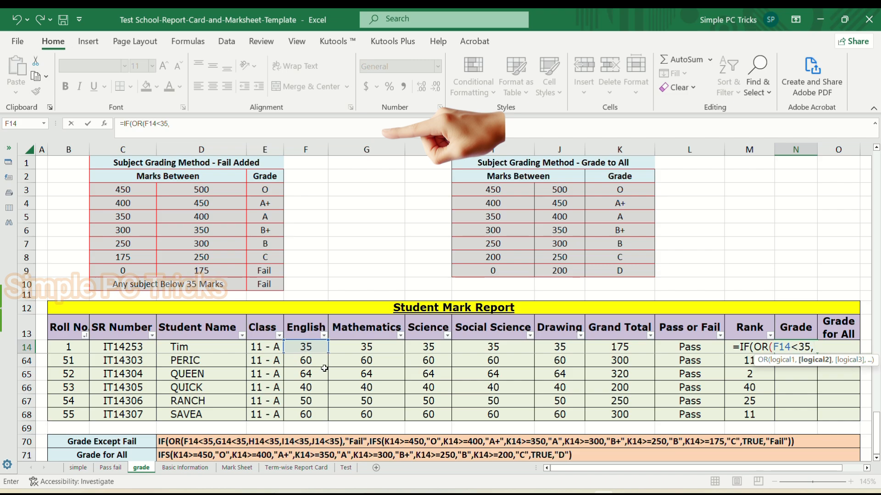
# Step: Add the conditions G14<35, H14<35, I14<35 and J14<35 to the OR test in N14 and close the OR function
pyautogui.click(350, 350)
pyautogui.write('<35,')
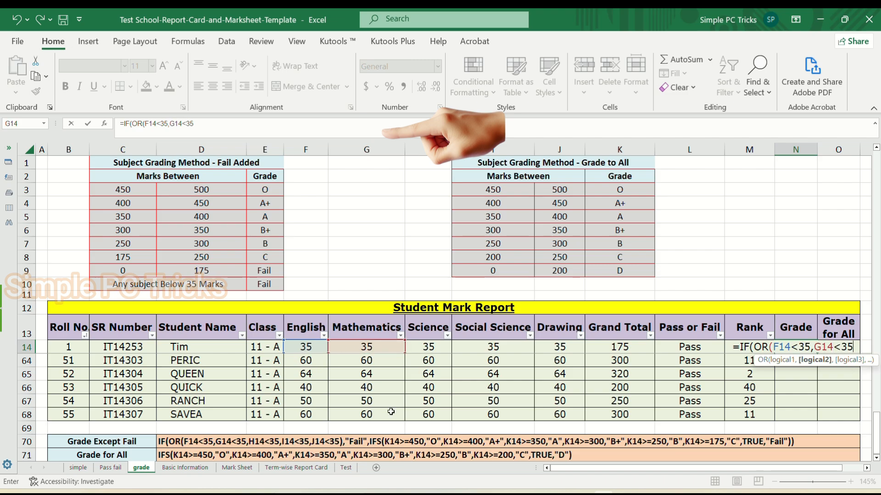
pyautogui.click(439, 347)
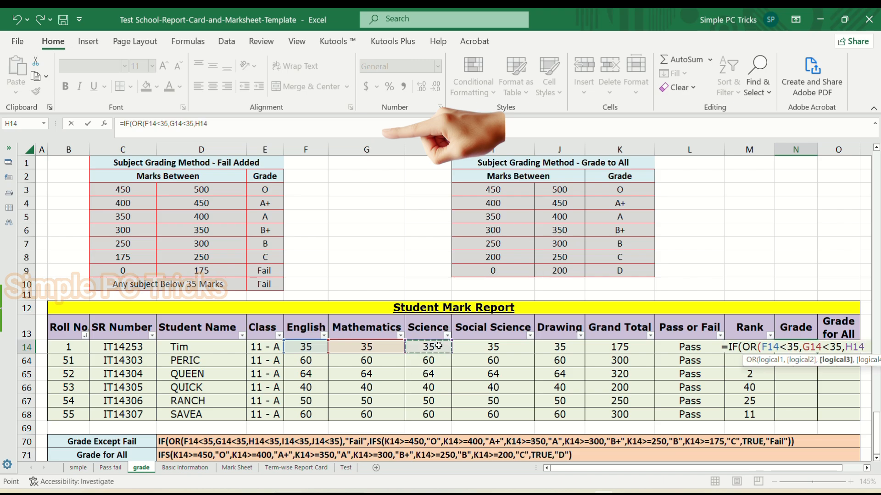
pyautogui.write('<35,')
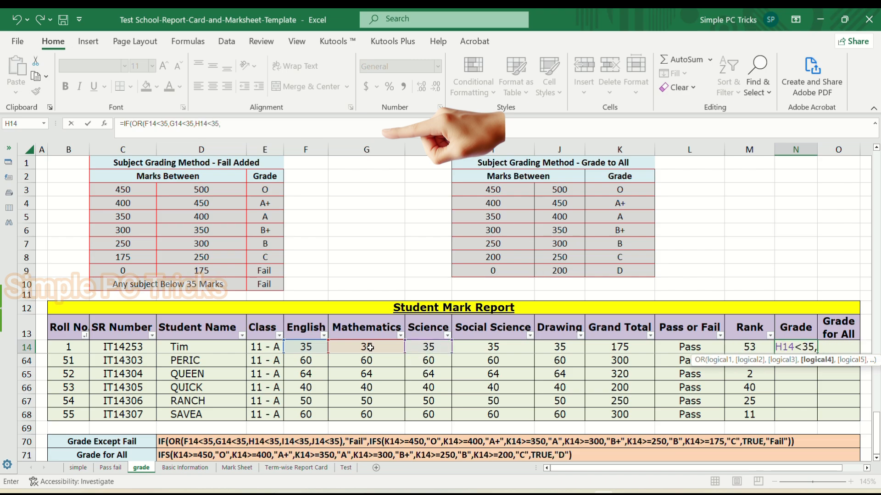
pyautogui.click(492, 349)
pyautogui.write('<35,')
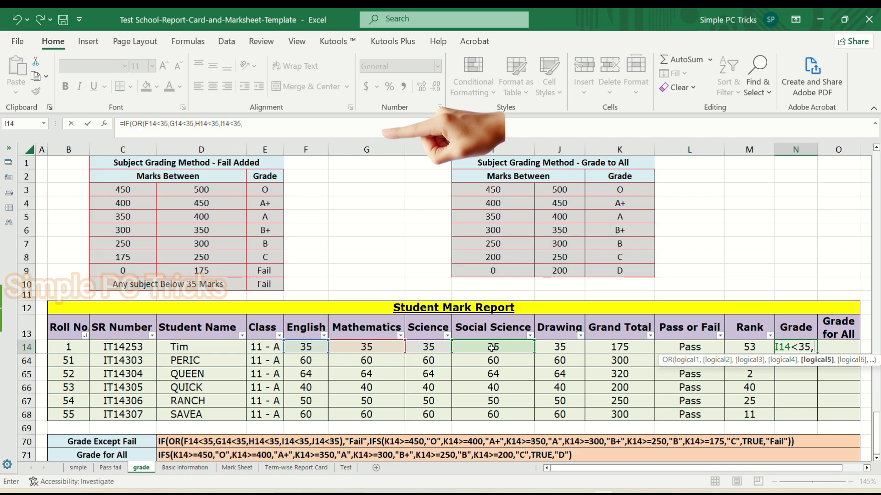
pyautogui.click(548, 348)
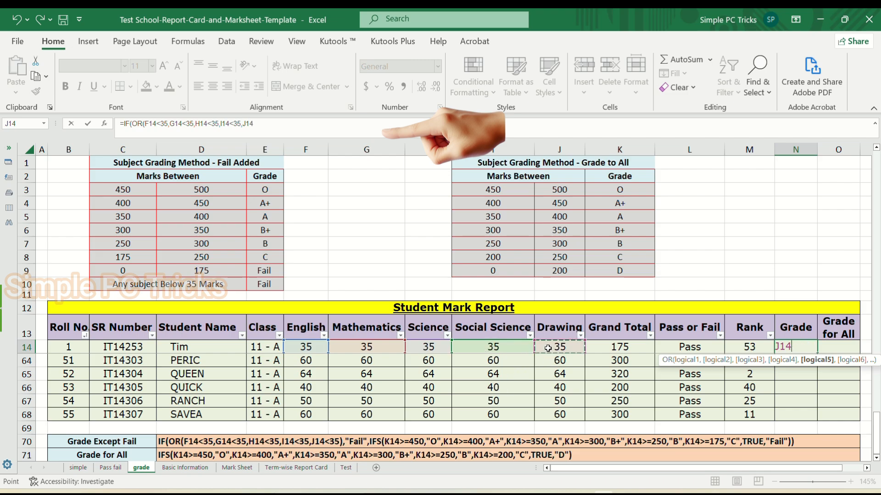
pyautogui.write('<35')
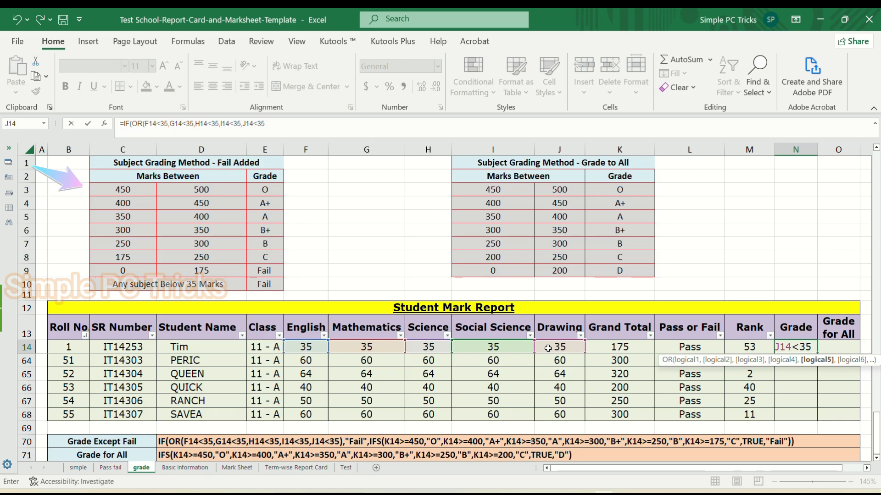
pyautogui.write(')')
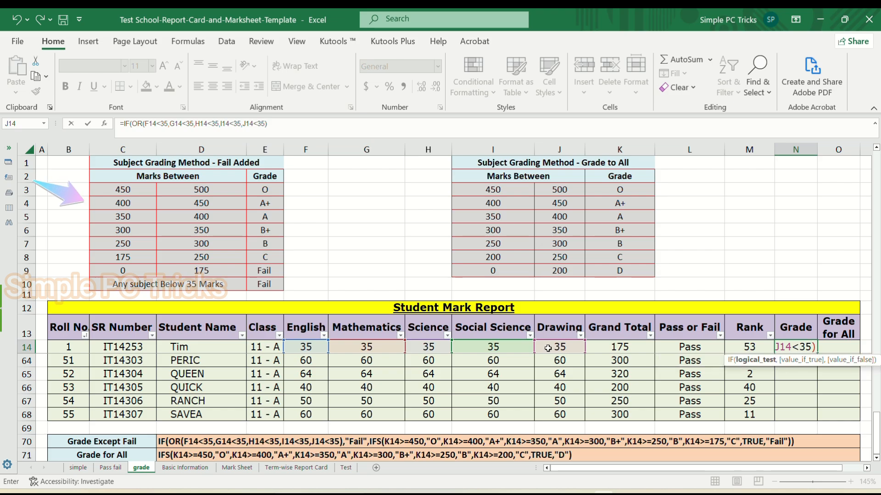
# Step: Enter "Fail" as the IF function's value if true in the N14 Grade formula
pyautogui.write(',""')
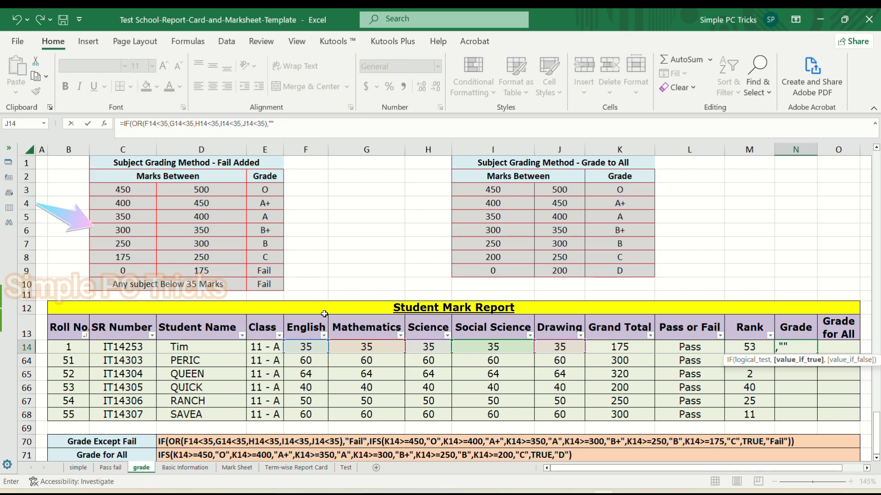
pyautogui.write('Fail"')
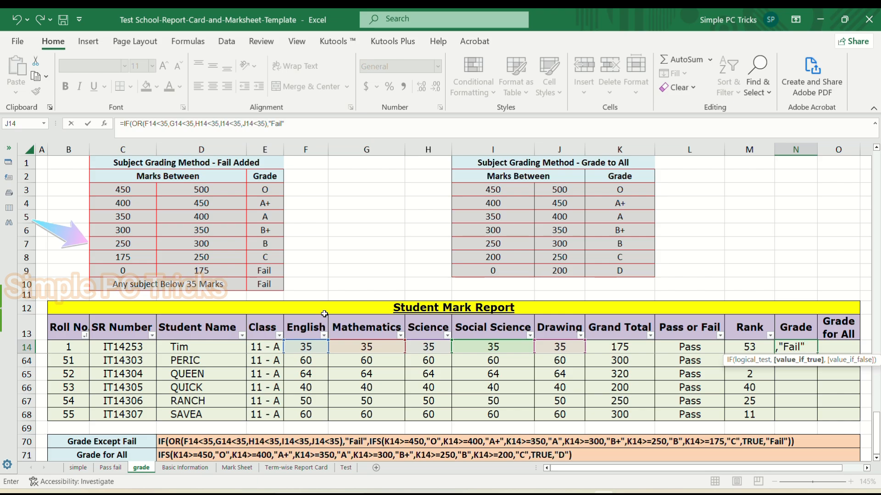
pyautogui.write(',')
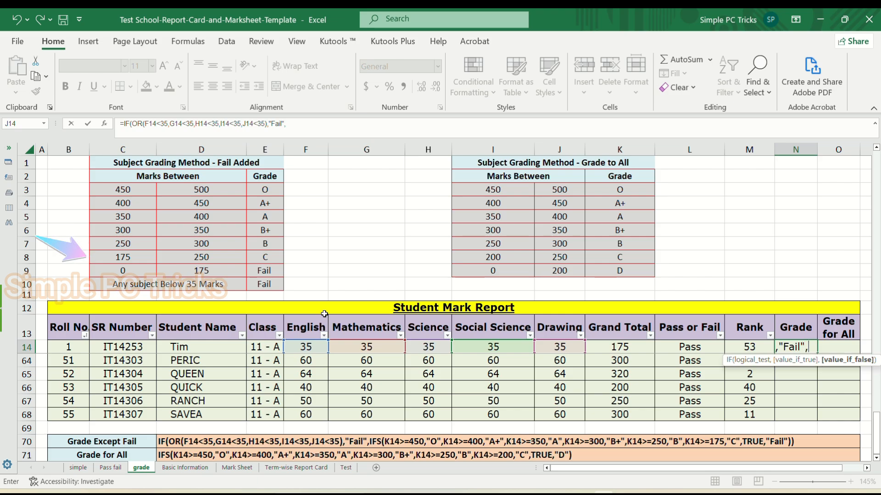
# Step: Nest an IFS function as the value if false, with K14>=450 returning "O" as its first test
pyautogui.write('ifs')
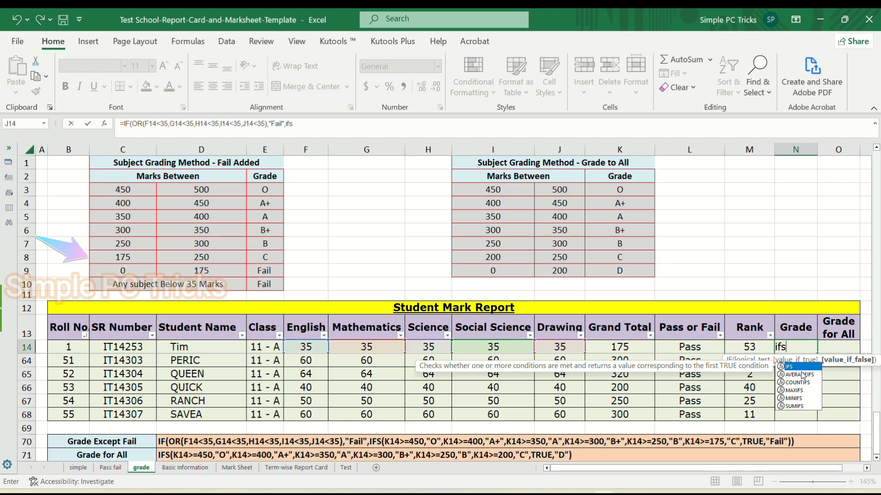
pyautogui.press('Tab')
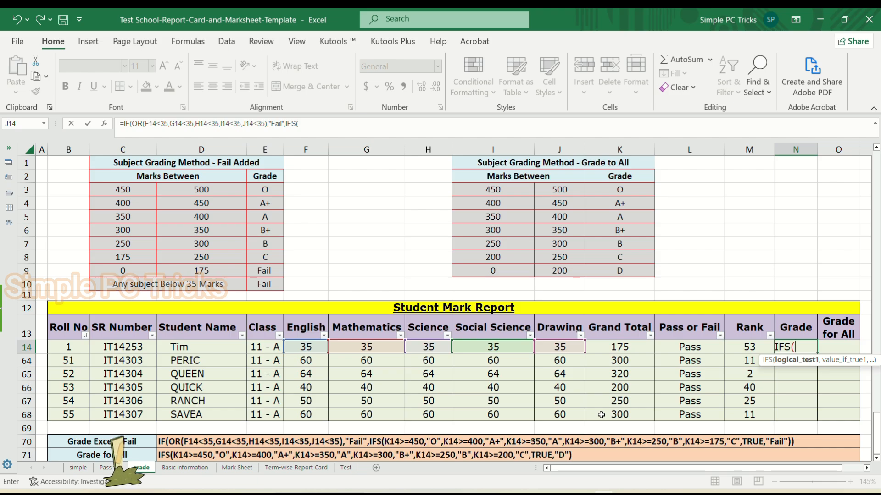
pyautogui.click(635, 348)
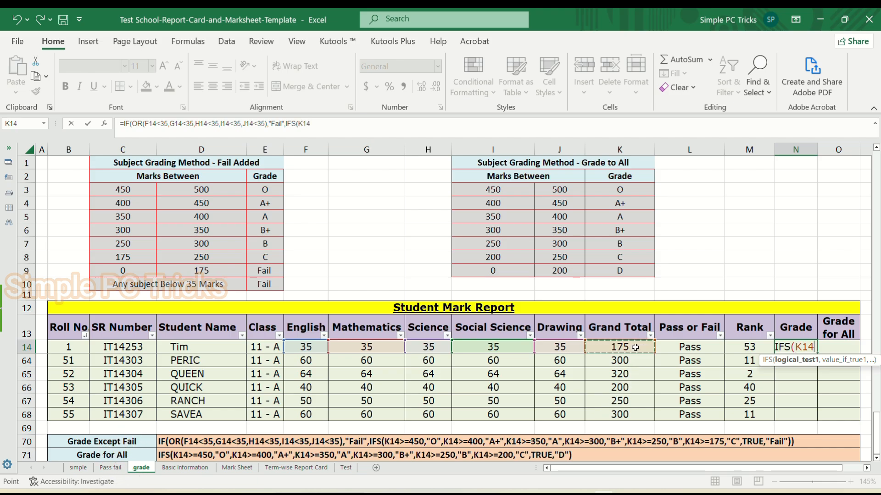
pyautogui.write('>-')
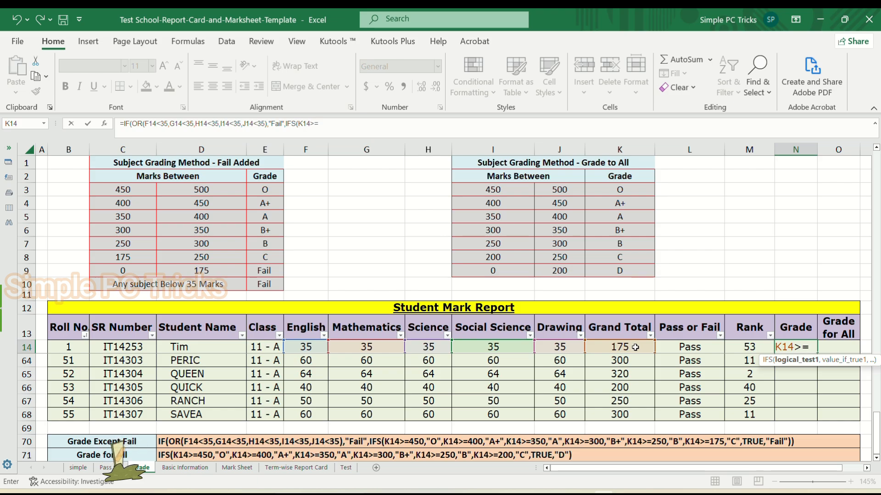
pyautogui.write('450,')
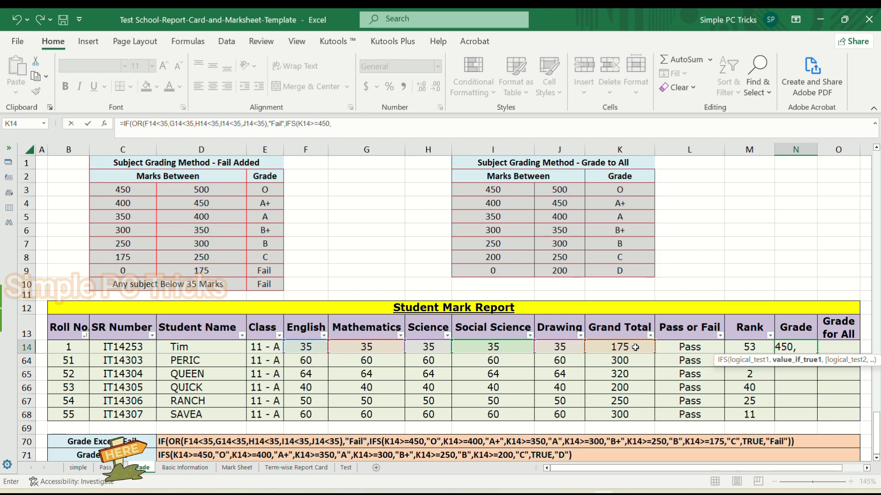
pyautogui.write(' "')
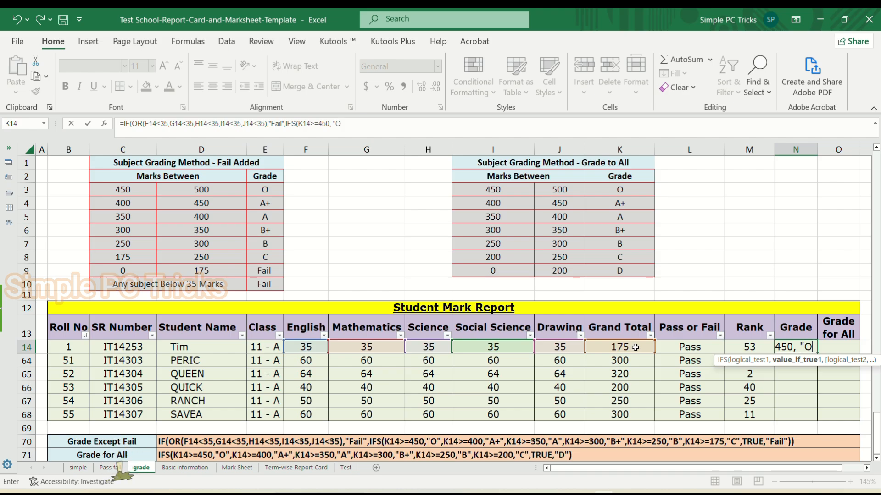
pyautogui.write('O",')
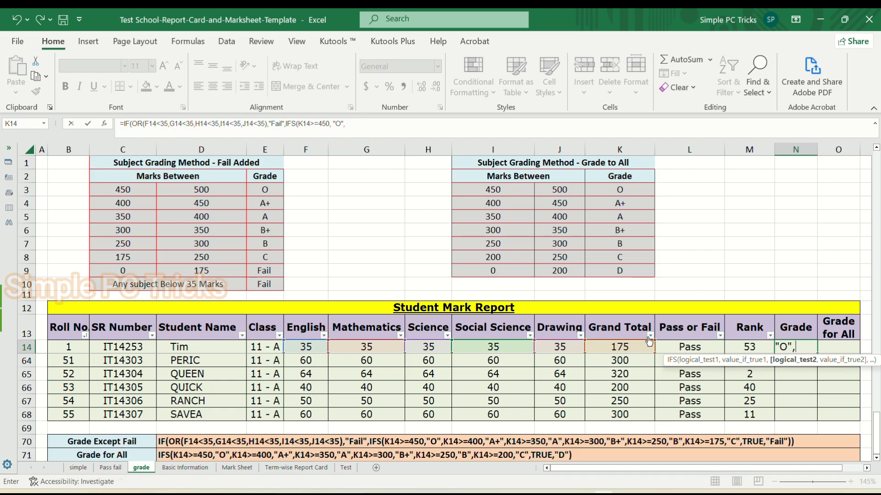
# Step: Add the second IFS test to the Grade formula, with K14>=400 returning "A+"
pyautogui.click(640, 351)
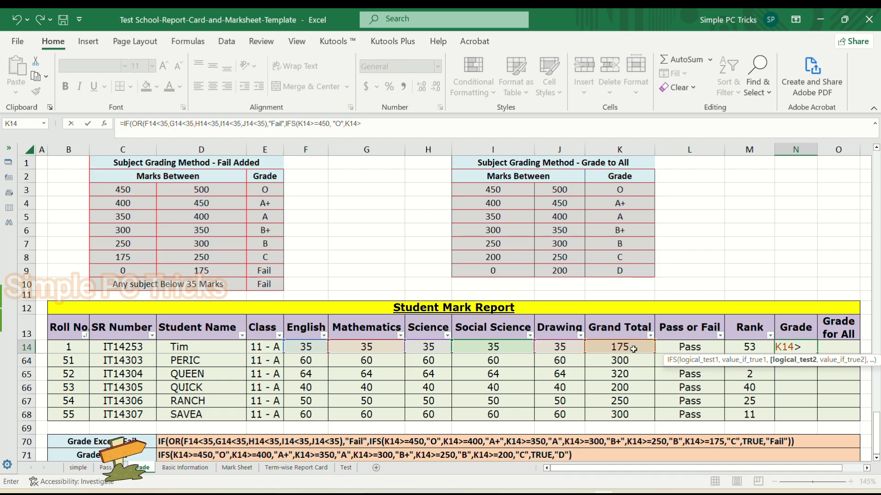
pyautogui.write('=')
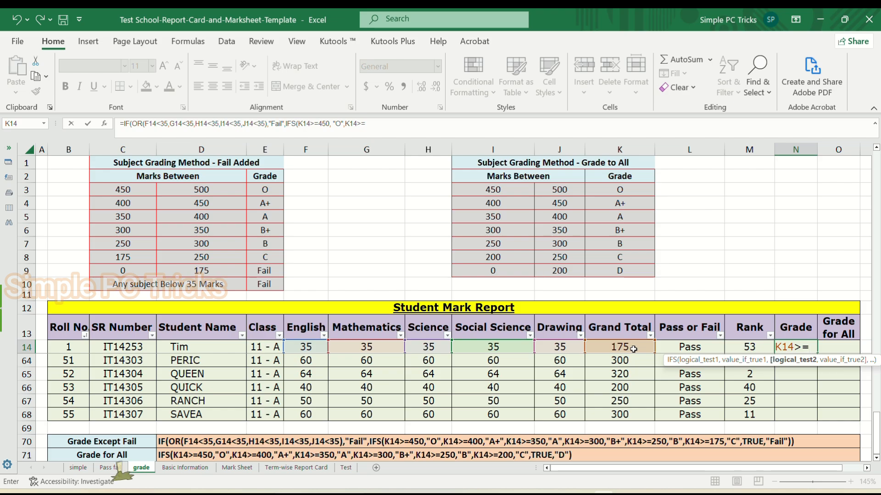
pyautogui.write('400,')
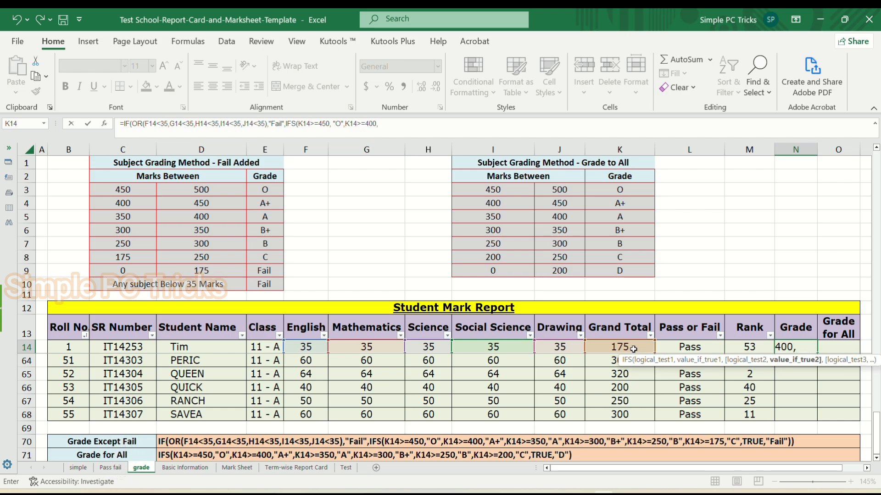
pyautogui.write('"A+')
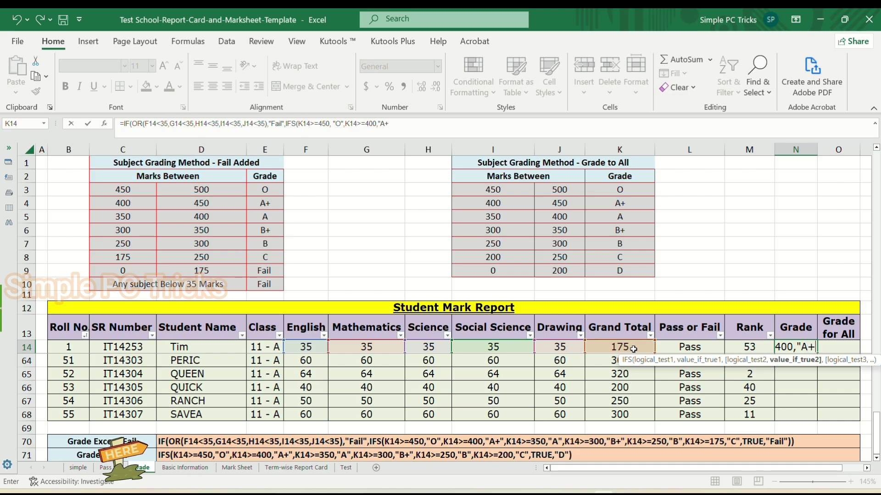
pyautogui.write('"')
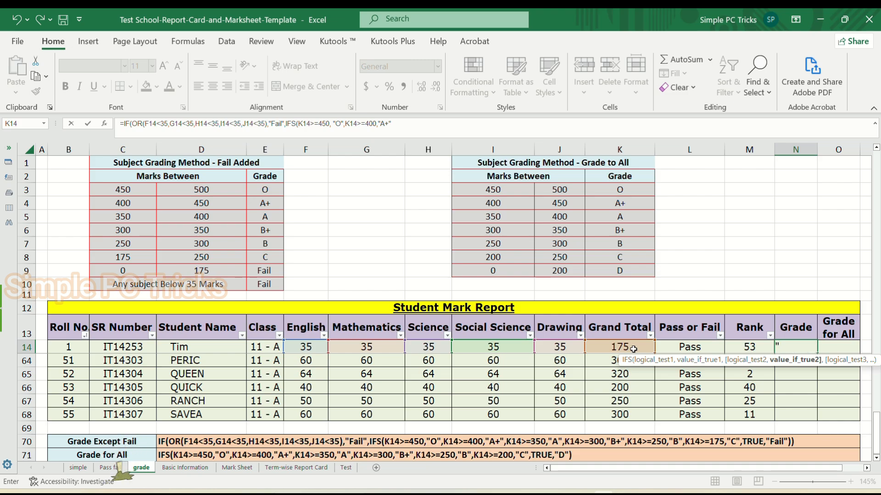
pyautogui.write(',')
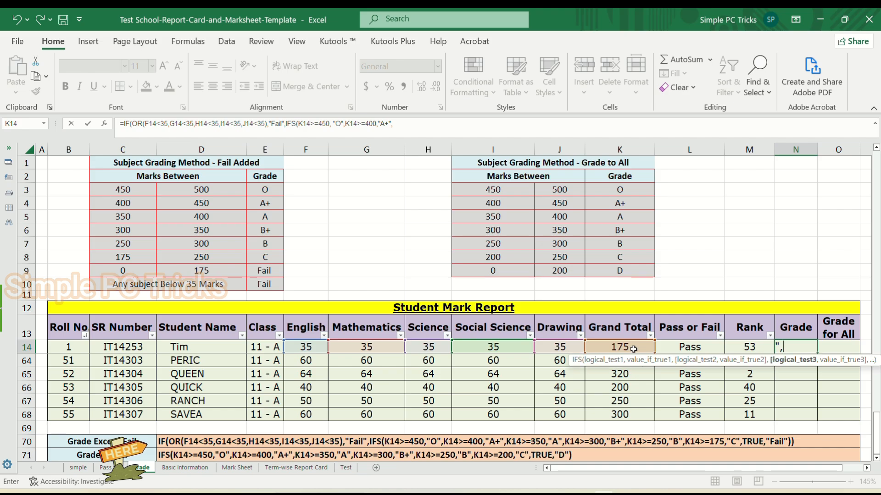
# Step: Add the third IFS test to the Grade formula, with K14>=350 returning "A"
pyautogui.click(633, 349)
pyautogui.write('>=')
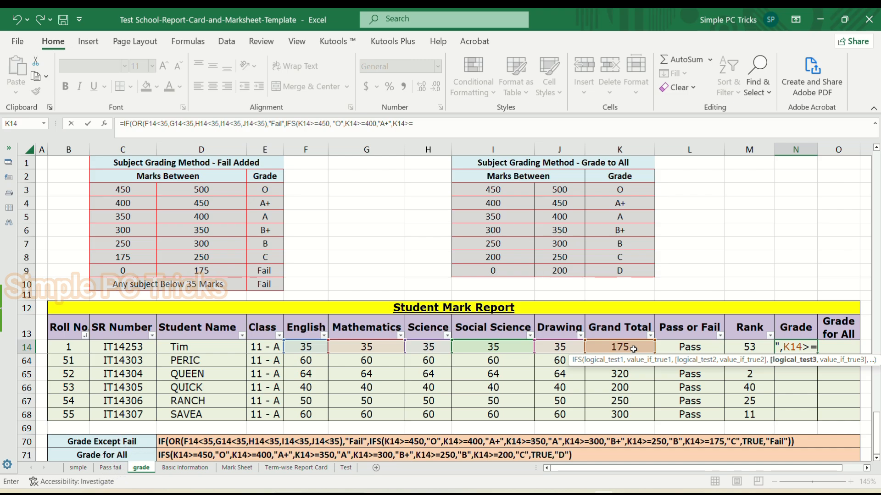
pyautogui.write('350,')
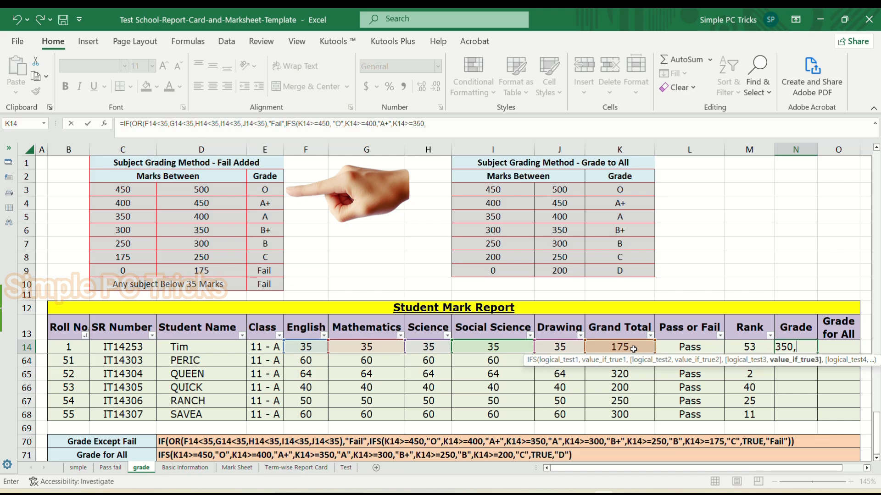
pyautogui.write('"A')
pyautogui.write('",')
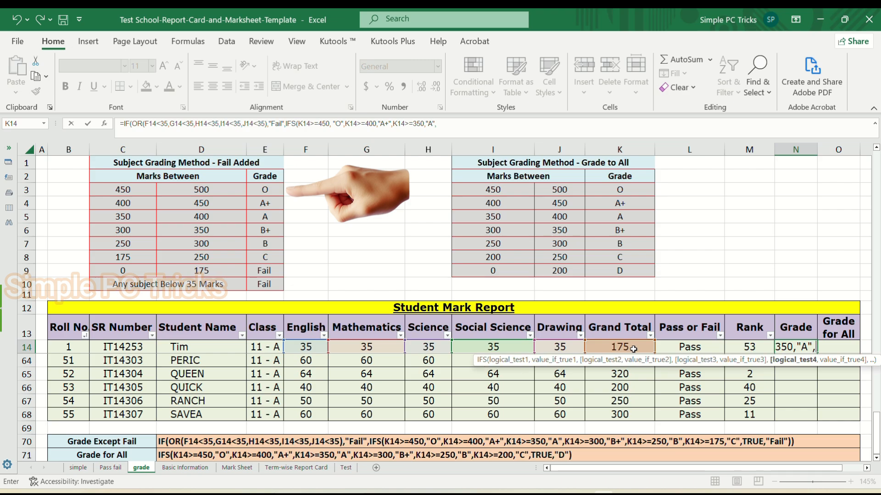
# Step: Add the fourth and fifth IFS tests, with K14>=300 returning "B+" and K14>=250 returning "B"
pyautogui.click(629, 348)
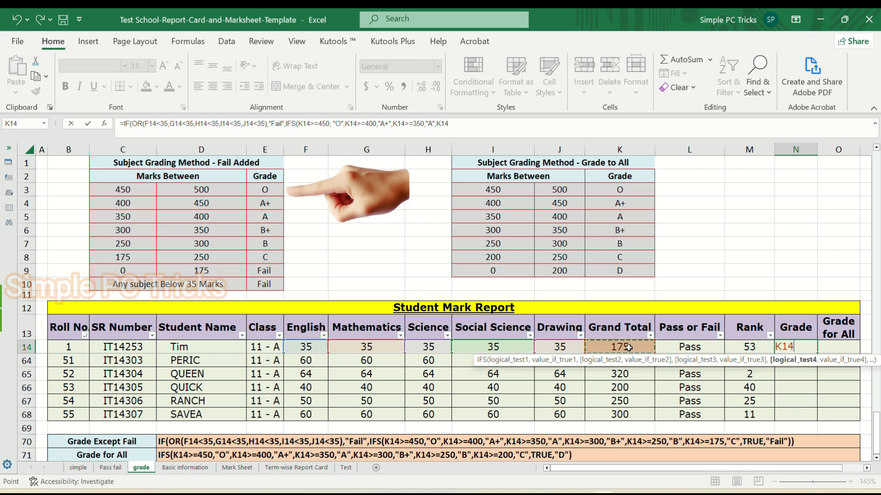
pyautogui.write('>=300,')
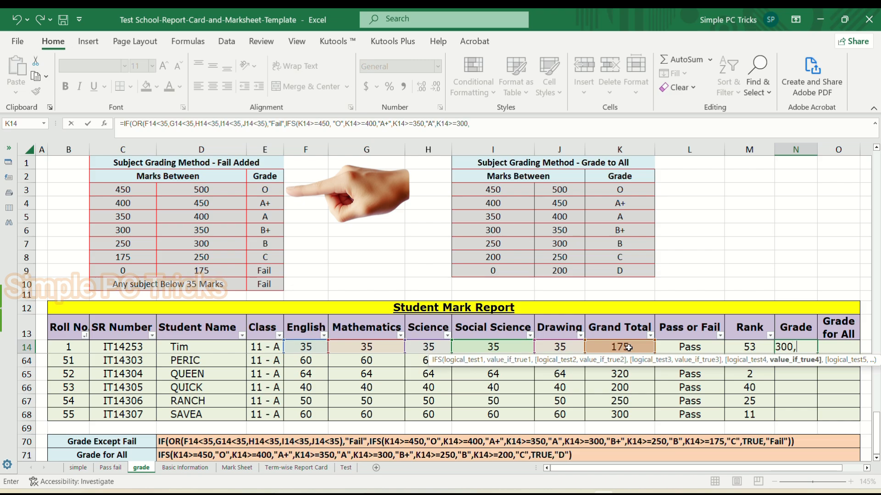
pyautogui.write('"B+",')
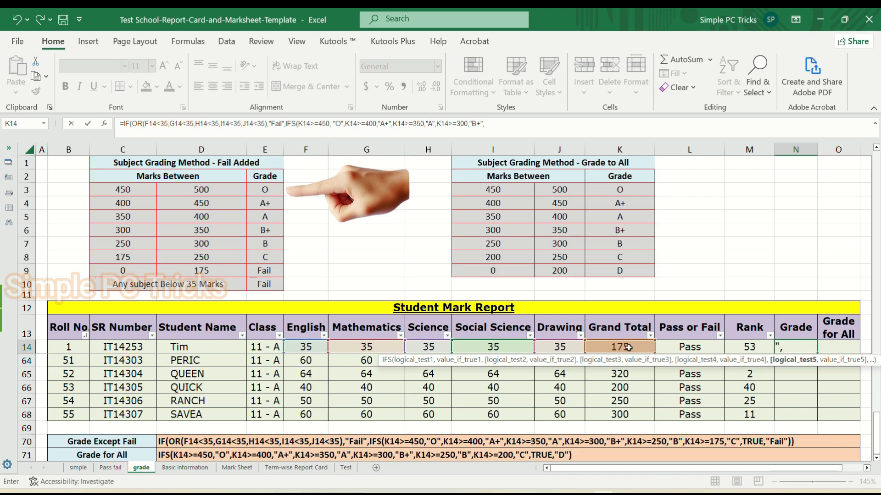
pyautogui.click(629, 347)
pyautogui.write('>')
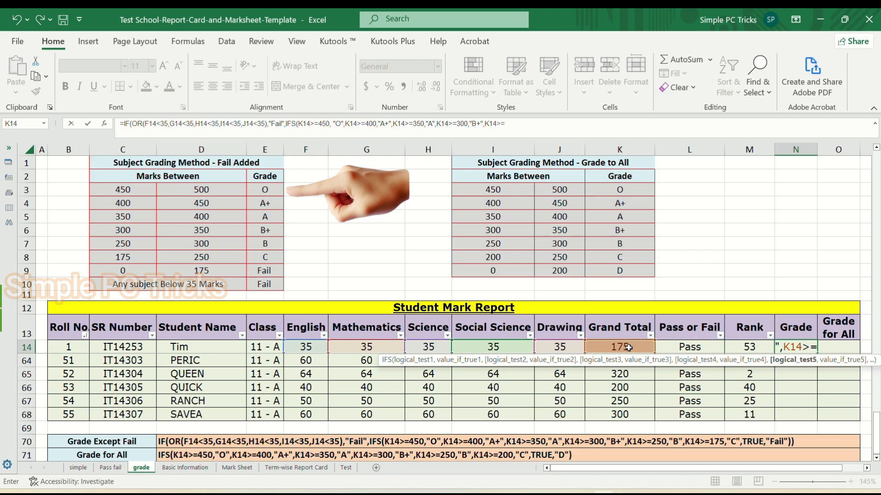
pyautogui.write('=250,')
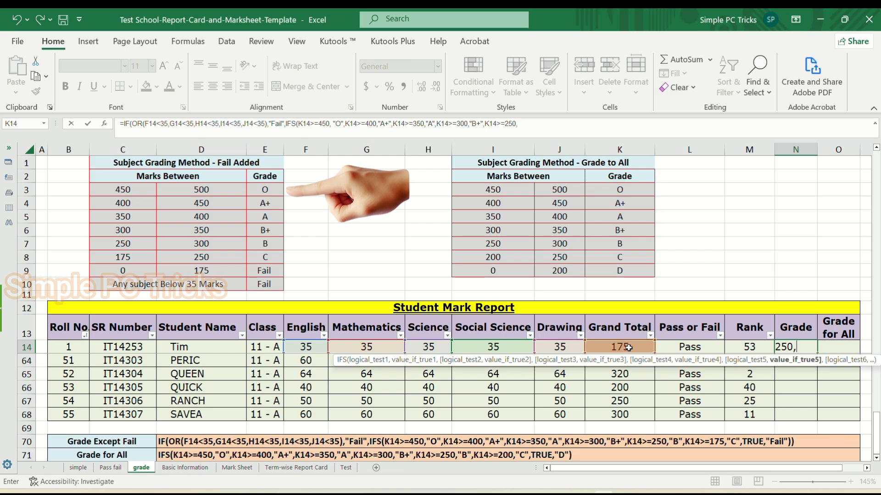
pyautogui.write('"B')
pyautogui.write(',')
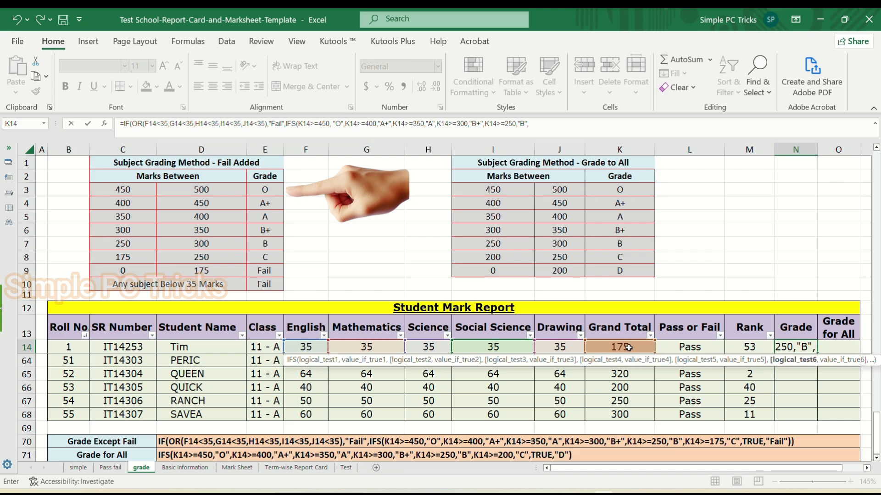
# Step: Complete the Grade formula with K14>=175 returning "C" and TRUE returning "Fail", closing both functions
pyautogui.write('K14>=175,')
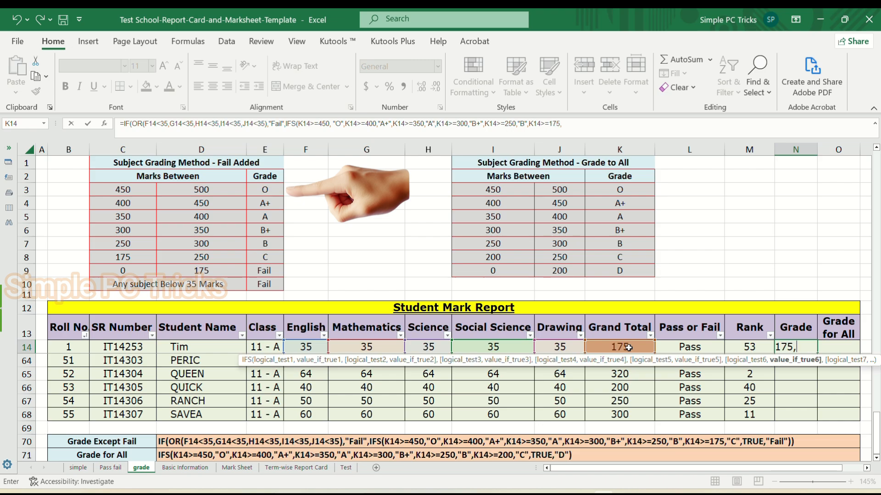
pyautogui.write('"C",')
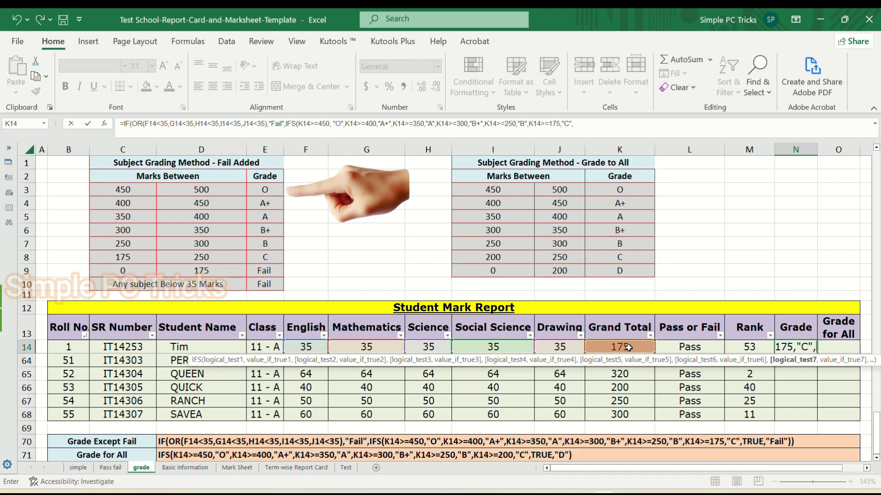
pyautogui.write('TRUE')
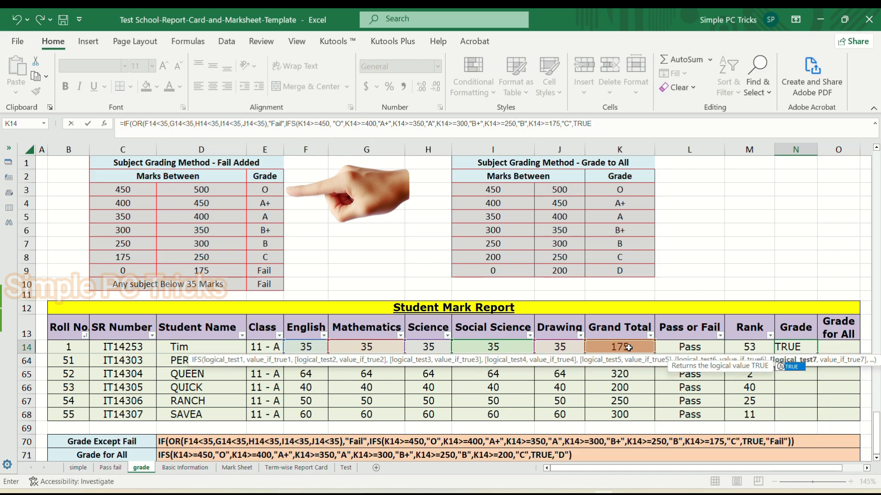
pyautogui.doubleClick(794, 369)
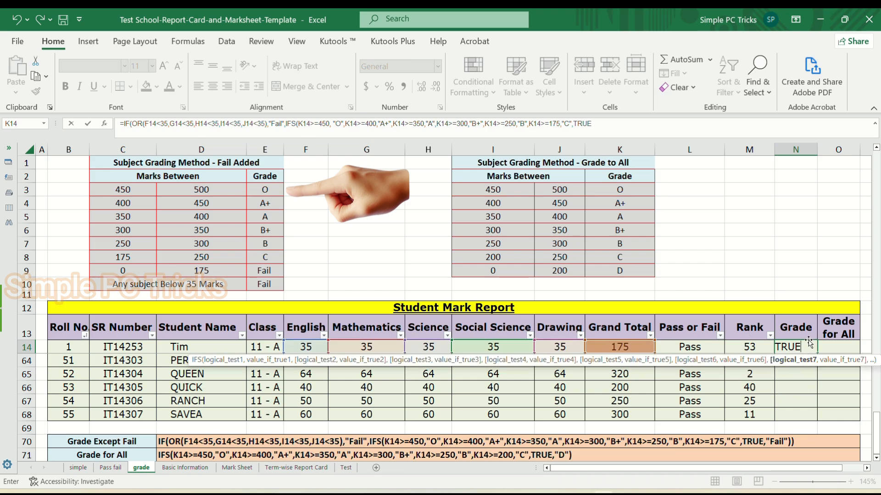
pyautogui.write(',')
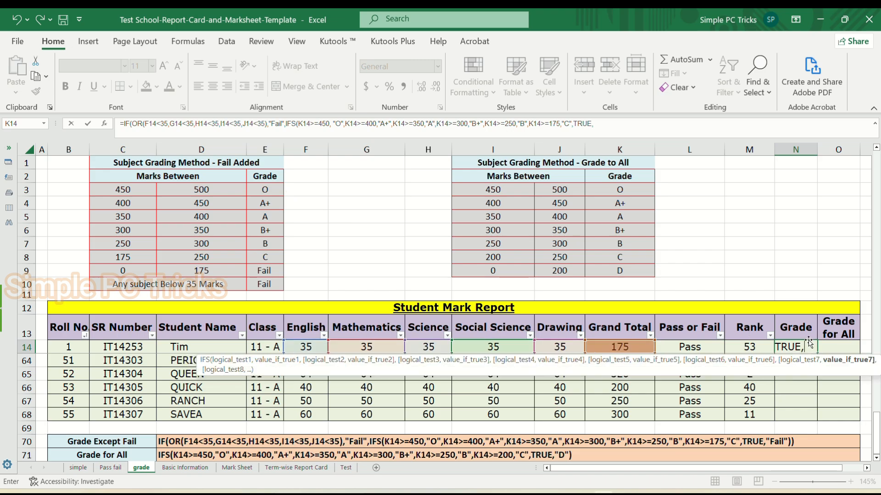
pyautogui.write('"Fail"))')
pyautogui.hotkey('ctrl', 'Return')
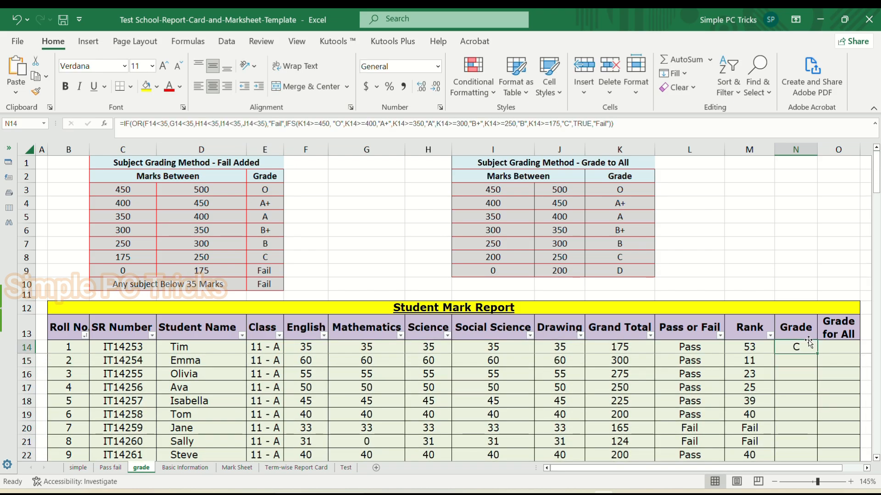
# Step: Fill the Grade formula from N14 down for all students and review the grades against the below-35 rule
pyautogui.doubleClick(817, 354)
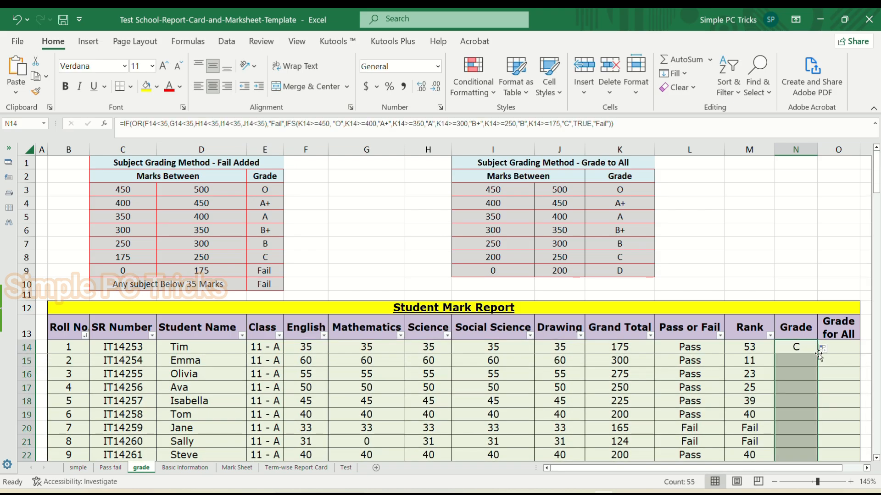
pyautogui.scroll(-3, 792, 416)
pyautogui.scroll(3, 792, 416)
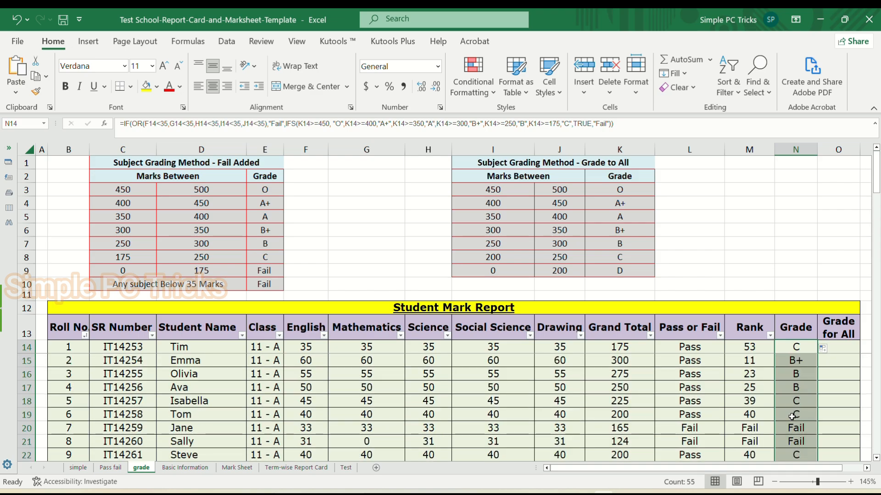
pyautogui.scroll(-10, 754, 433)
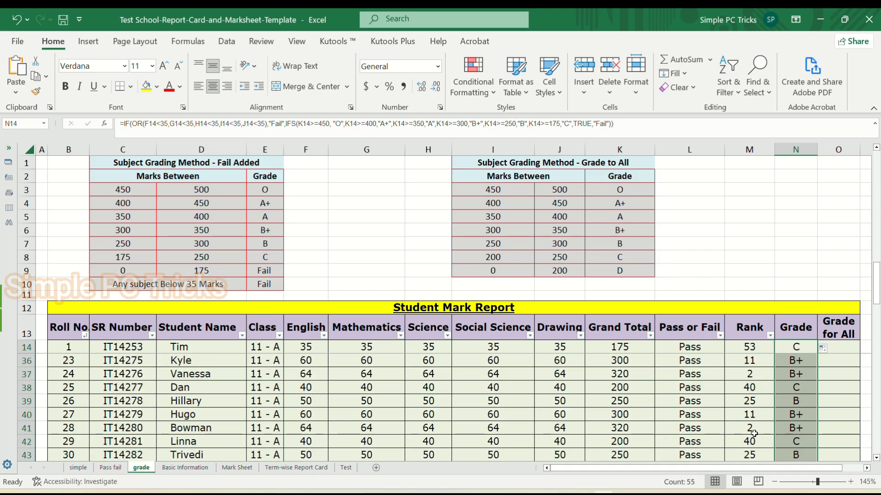
pyautogui.moveTo(135, 285); pyautogui.dragTo(264, 285)
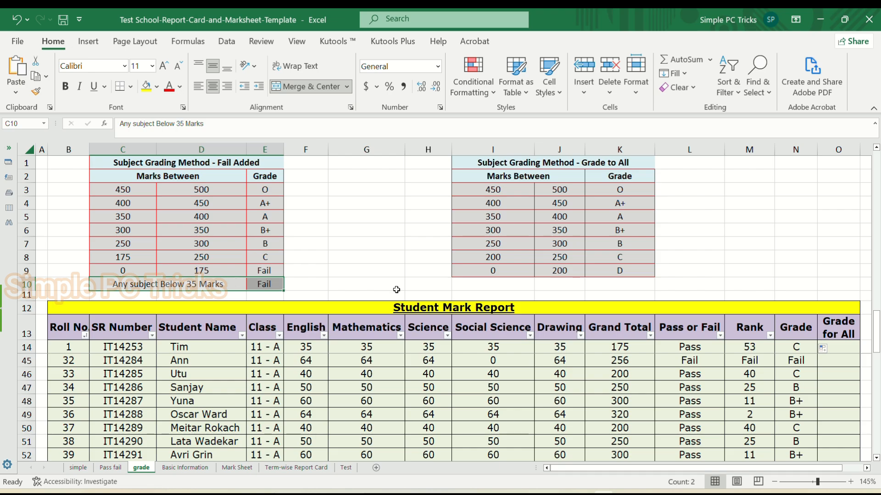
pyautogui.scroll(10, 644, 355)
pyautogui.scroll(-2, 648, 357)
pyautogui.scroll(2, 648, 356)
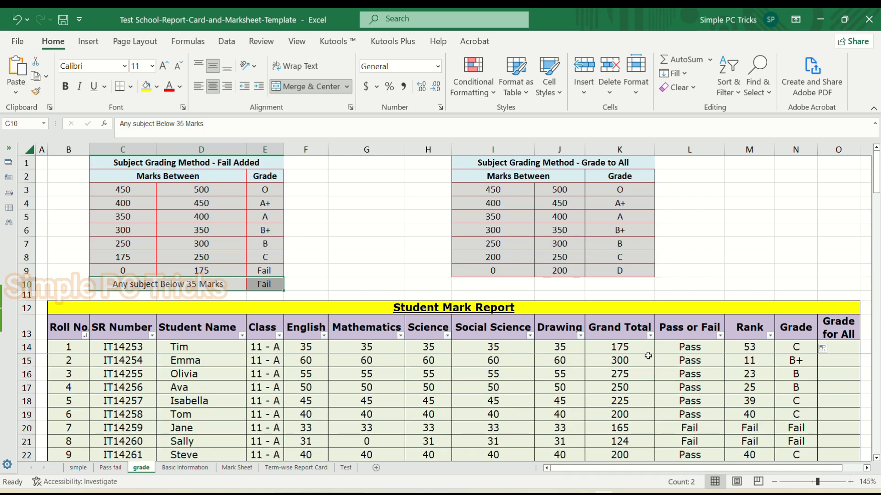
pyautogui.click(798, 349)
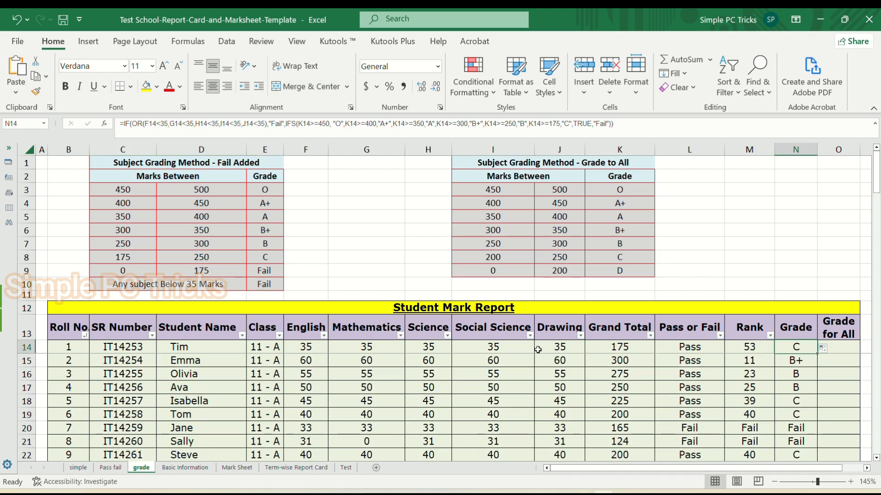
# Step: Test the Grade formula with English marks of 30 and 50 for roll number 1
pyautogui.click(319, 348)
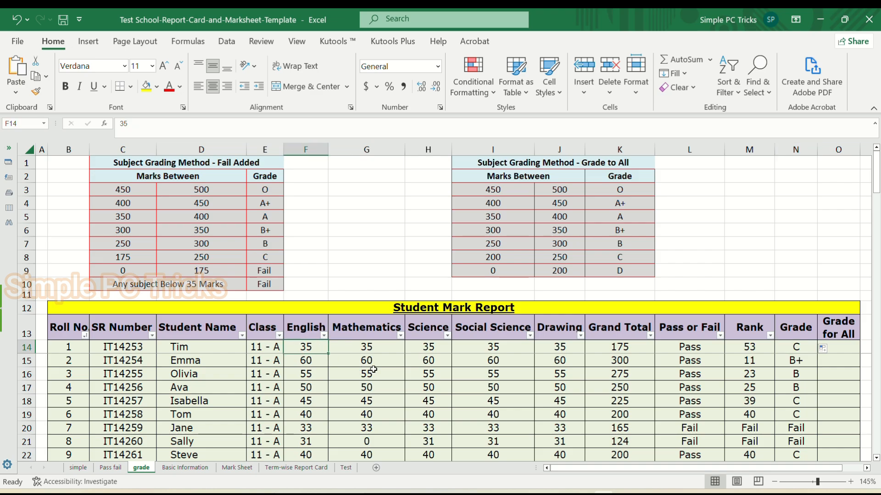
pyautogui.write('30')
pyautogui.press('Tab')
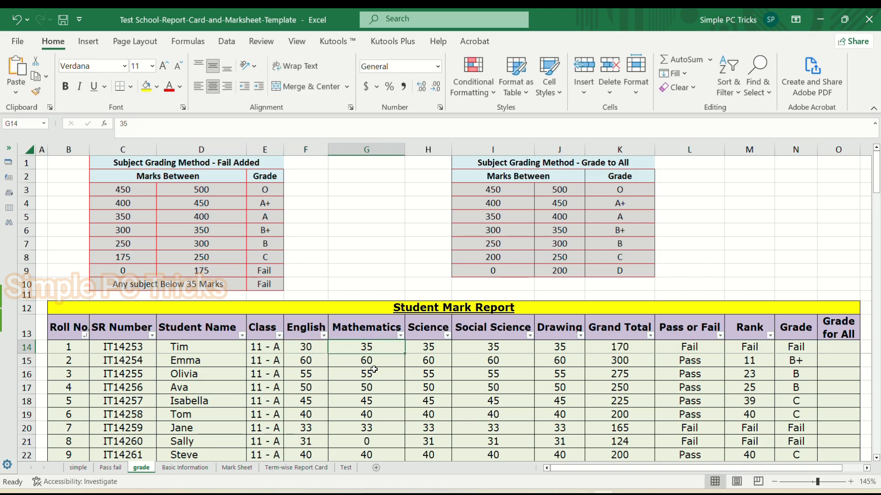
pyautogui.click(307, 346)
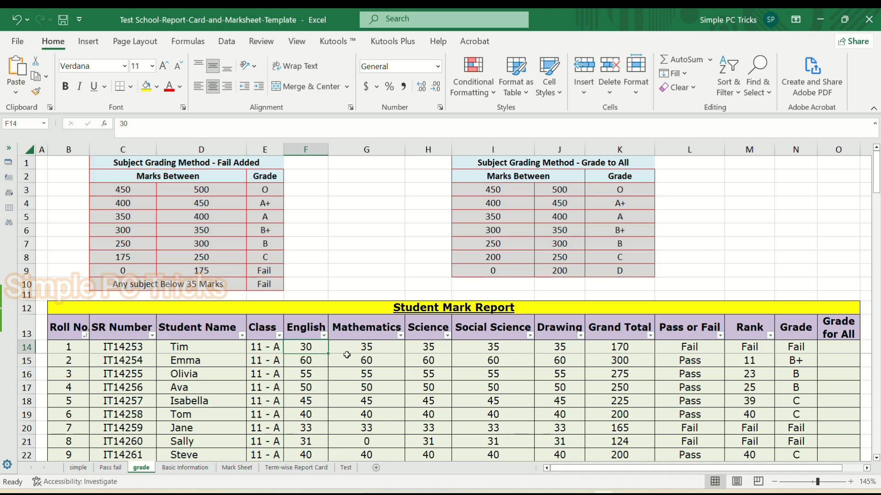
pyautogui.write('50')
pyautogui.press('Tab')
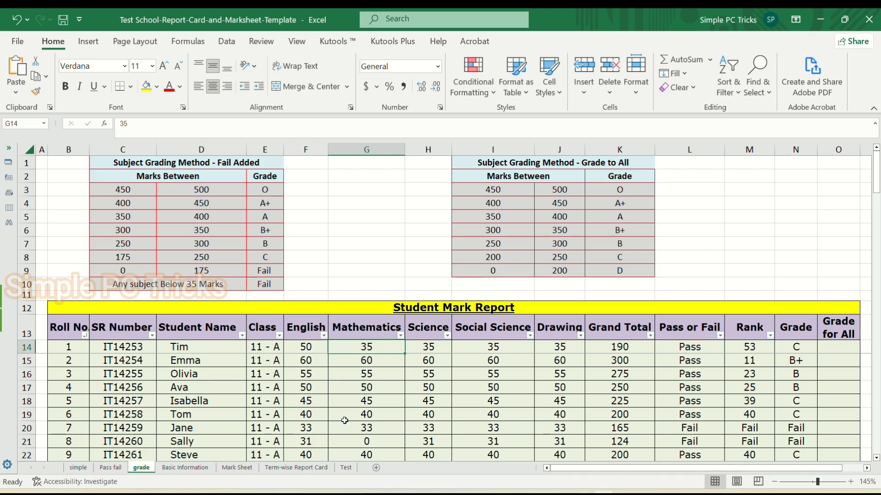
# Step: Test the Grade formula with Mathematics marks of 5 and 50 for roll number 1
pyautogui.write('5')
pyautogui.press('Tab')
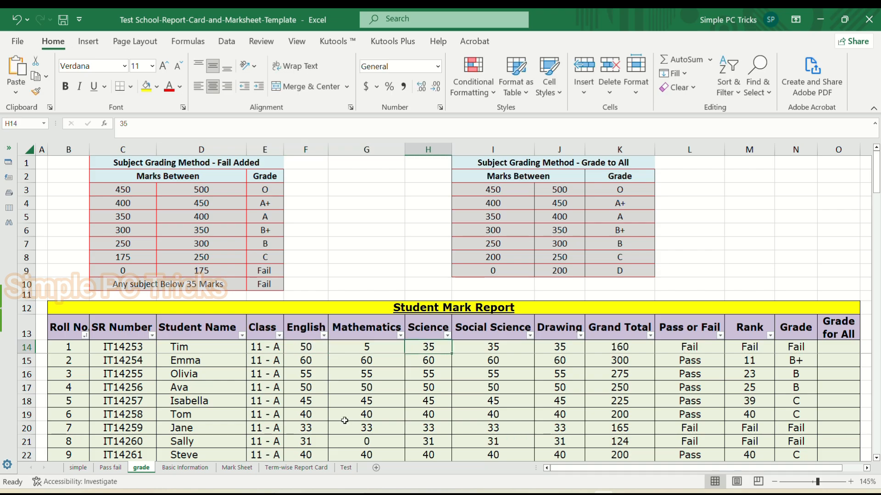
pyautogui.press('Left')
pyautogui.write('50')
pyautogui.press('Tab')
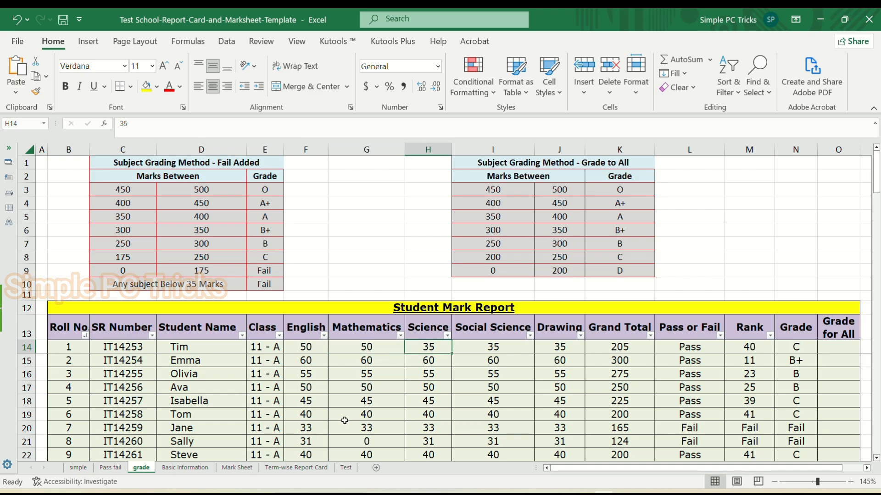
# Step: Set the Science, Social Science and Drawing marks of roll number 1 to 50
pyautogui.write('50')
pyautogui.press('Tab')
pyautogui.write('50')
pyautogui.press('Tab')
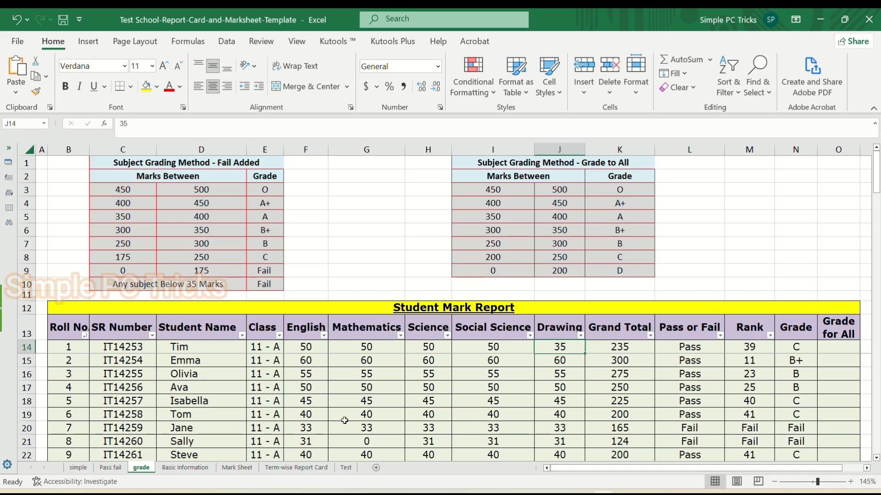
pyautogui.write('50')
pyautogui.press('Tab')
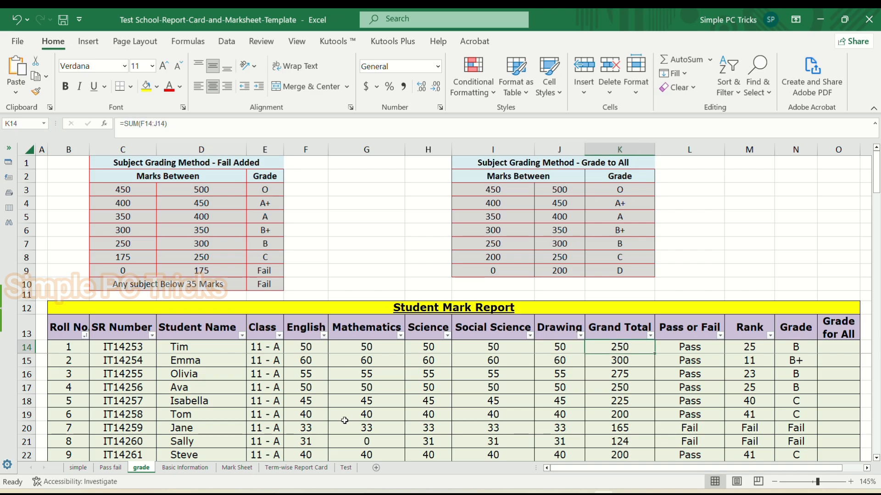
# Step: Set all five subject marks of roll number 1, from English to Drawing, to 100
pyautogui.press('Left')
pyautogui.press('Left')
pyautogui.press('Left')
pyautogui.press('Left')
pyautogui.press('Left')
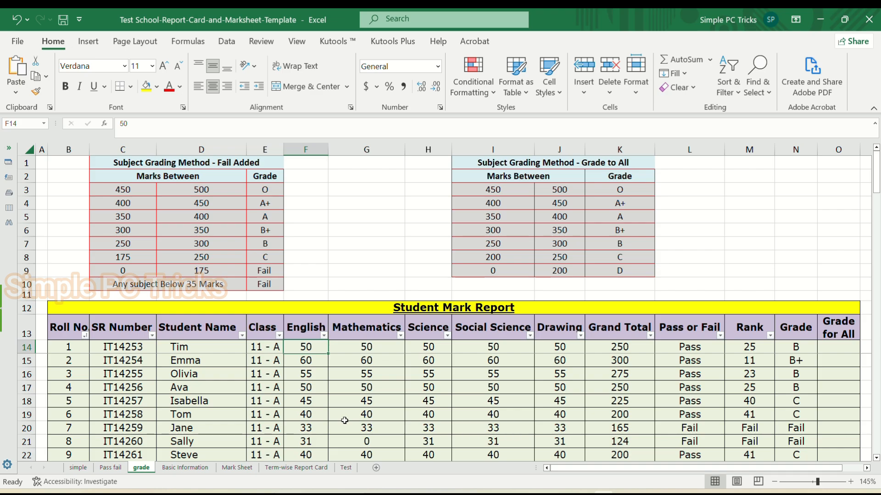
pyautogui.write('100')
pyautogui.press('Tab')
pyautogui.write('100')
pyautogui.press('Tab')
pyautogui.write('100')
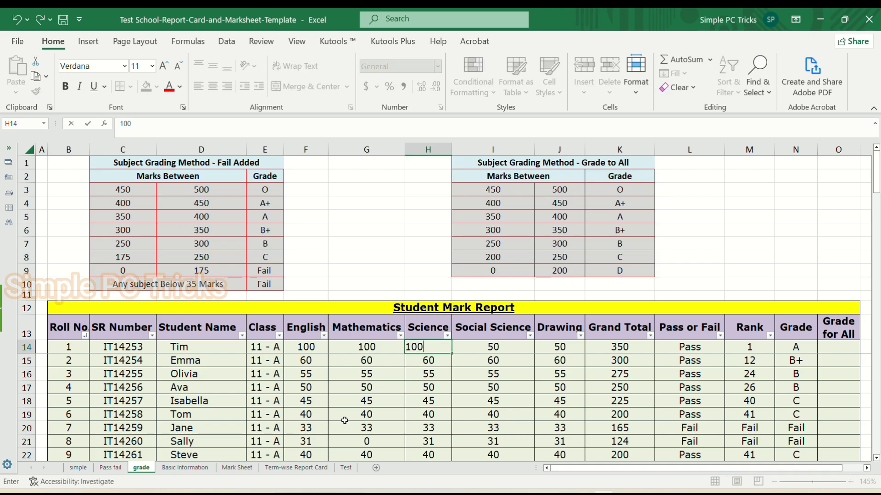
pyautogui.press('Tab')
pyautogui.write('100')
pyautogui.press('Tab')
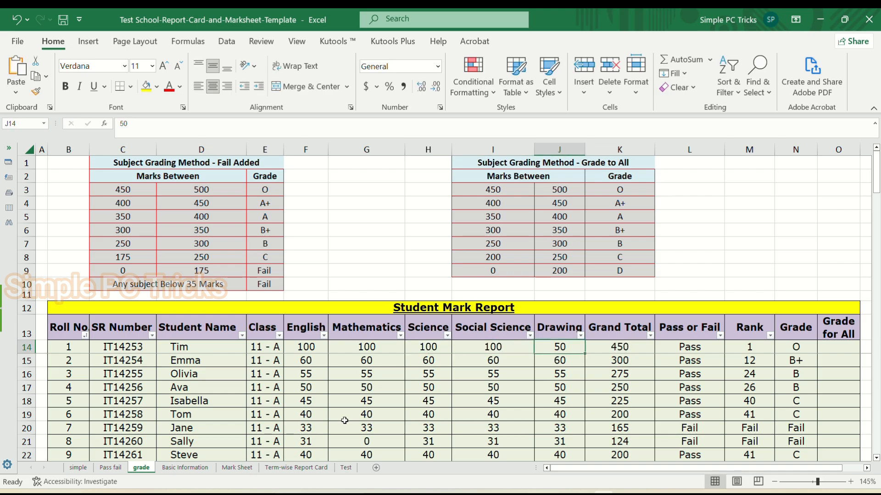
pyautogui.write('100')
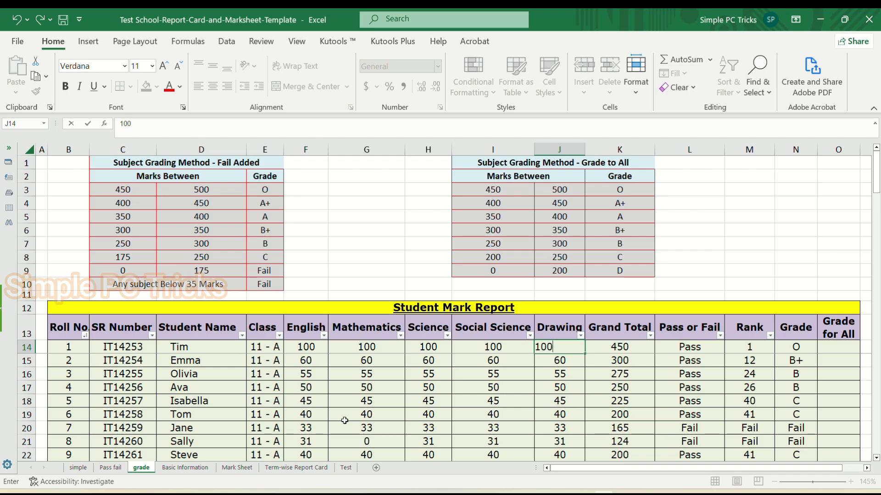
pyautogui.press('Tab')
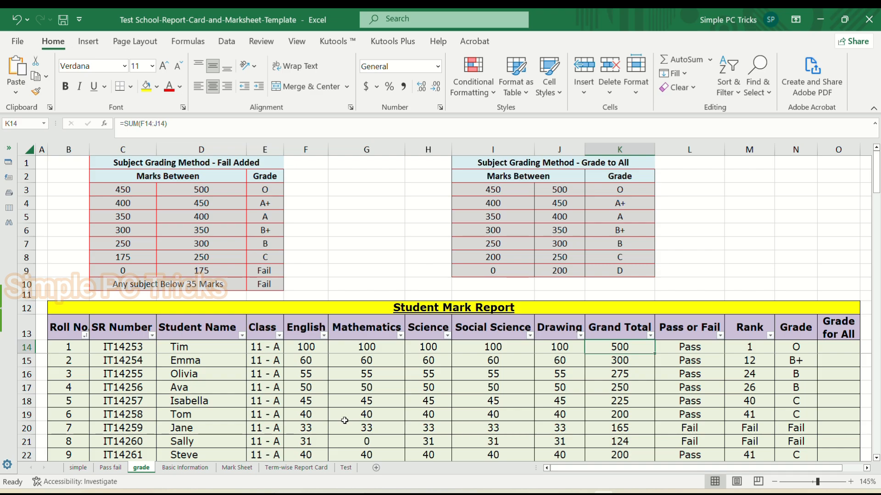
pyautogui.press('Right')
pyautogui.press('Right')
pyautogui.press('Right')
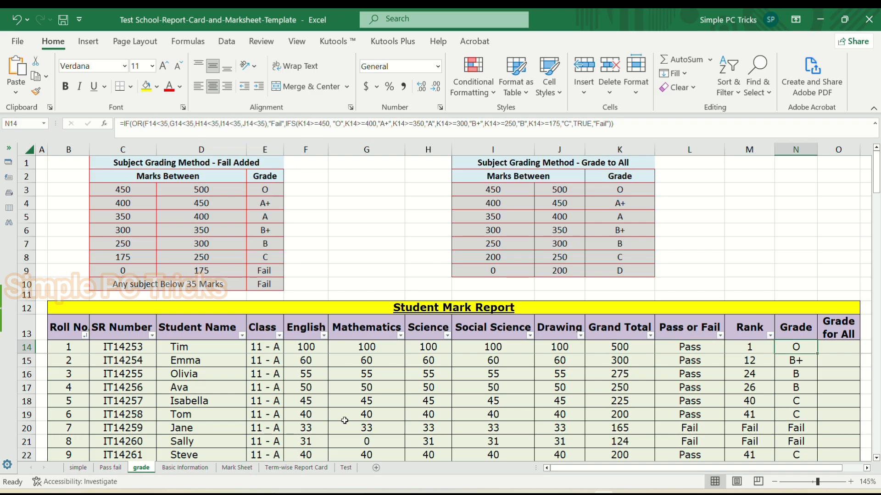
pyautogui.press('Left')
pyautogui.press('Right')
pyautogui.press('Right')
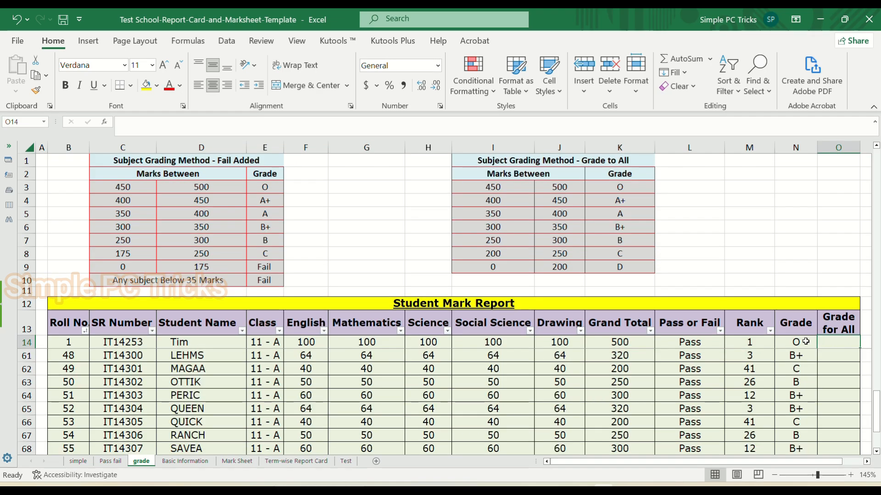
# Step: Copy the IFS part of the N14 Grade formula into O14 as the Grade for All formula, accepting the suggested correction
pyautogui.click(804, 342)
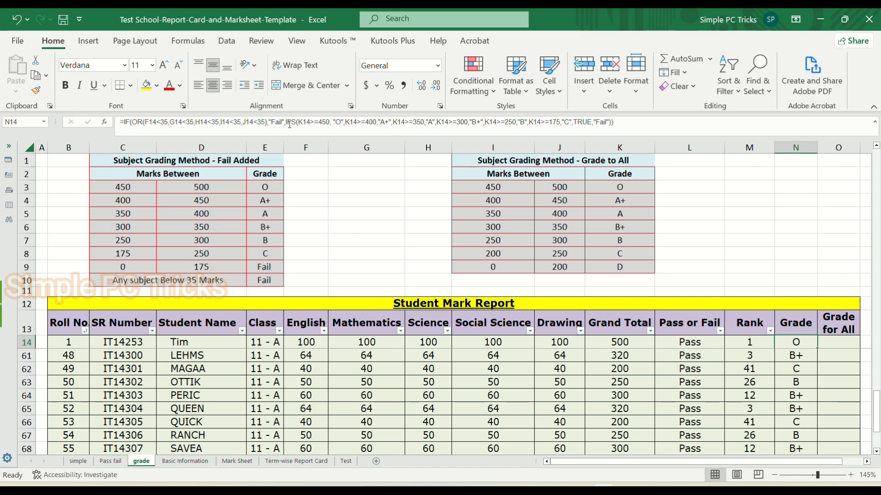
pyautogui.moveTo(283, 122); pyautogui.dragTo(648, 133)
pyautogui.hotkey('ctrl', 'c')
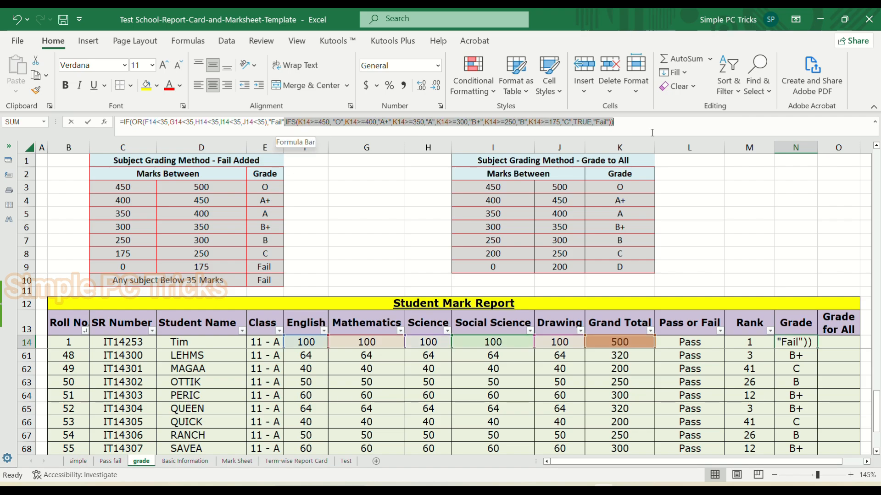
pyautogui.doubleClick(844, 346)
pyautogui.write('=')
pyautogui.hotkey('ctrl', 'v')
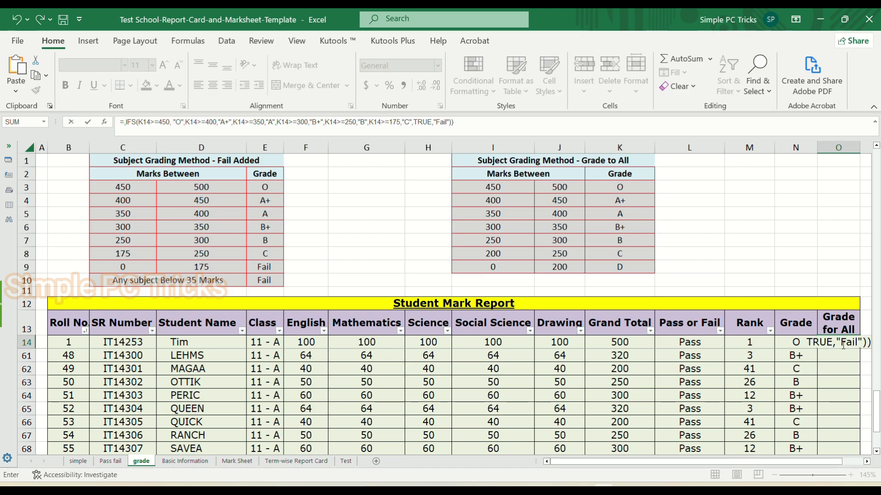
pyautogui.press('Return')
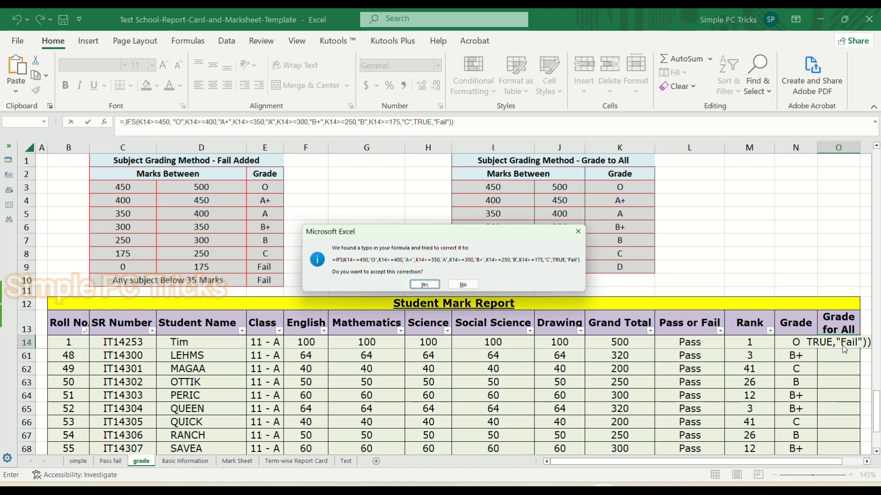
pyautogui.press('Return')
pyautogui.press('Home')
pyautogui.press('Up')
pyautogui.press('Up')
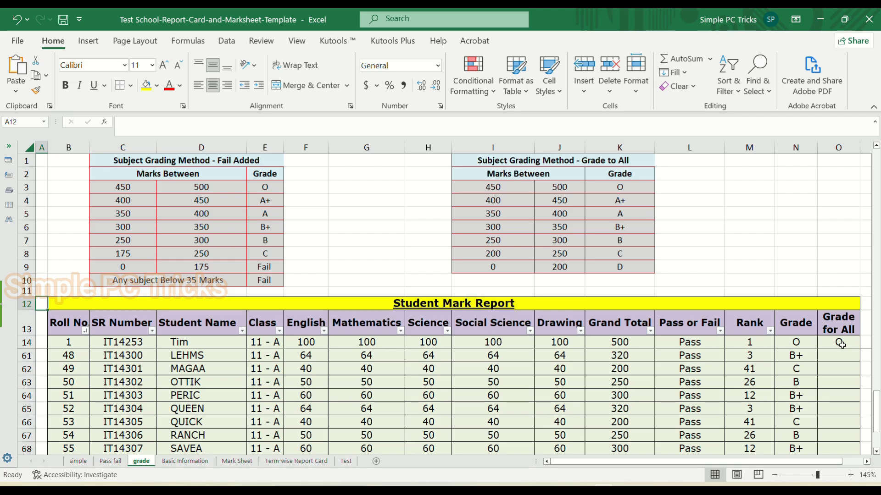
# Step: Fill the Grade for All formula from O14 down for all students and review the resulting grades
pyautogui.click(842, 345)
pyautogui.doubleClick(859, 349)
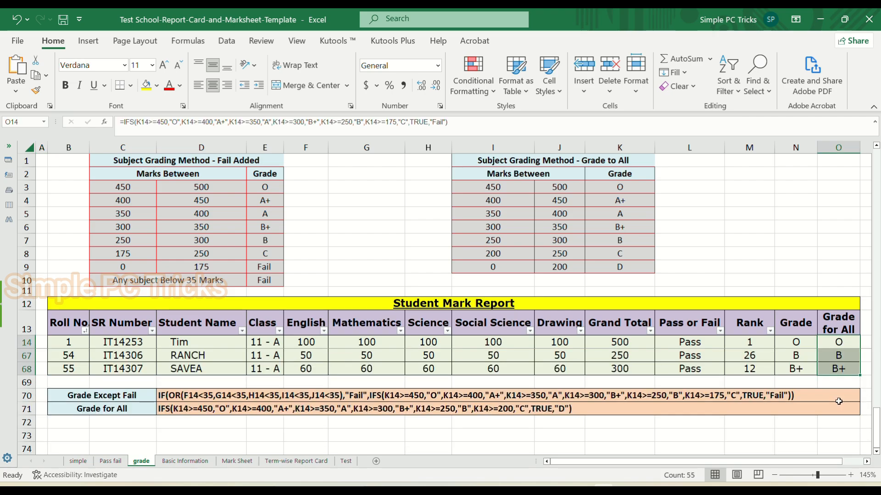
pyautogui.scroll(10, 838, 402)
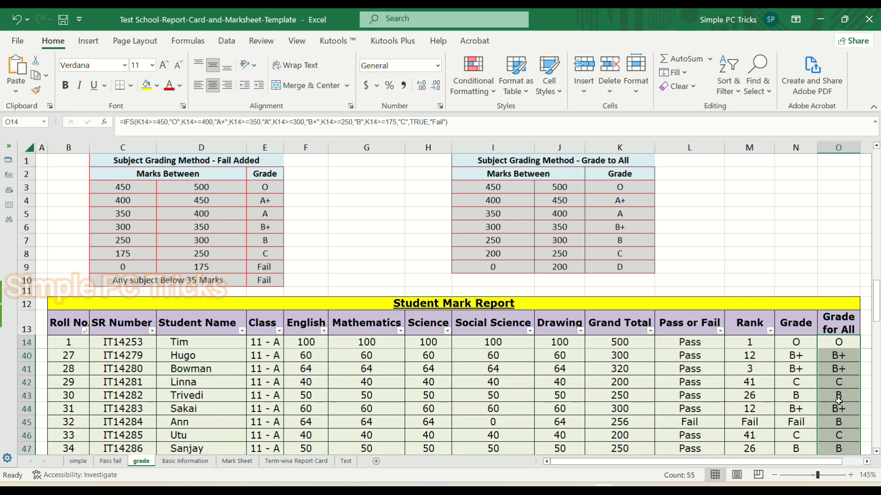
pyautogui.scroll(5, 838, 401)
pyautogui.click(839, 342)
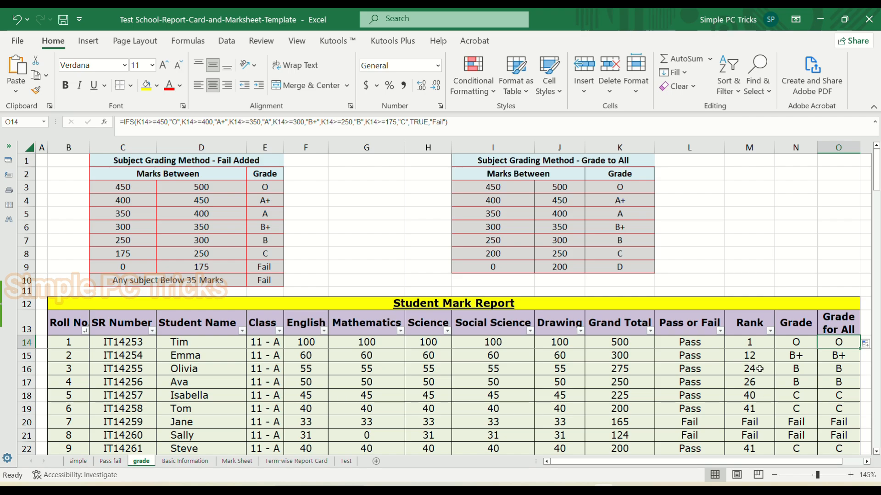
# Step: Change the final fallback result in the O14 Grade for All formula to "D" and fill the formula down for all students
pyautogui.scroll(-17, 759, 369)
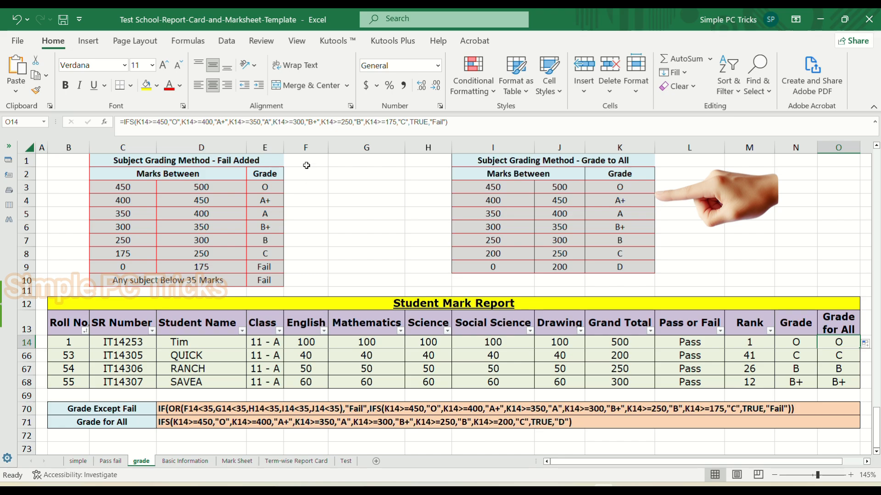
pyautogui.moveTo(432, 122); pyautogui.dragTo(444, 122)
pyautogui.write('D')
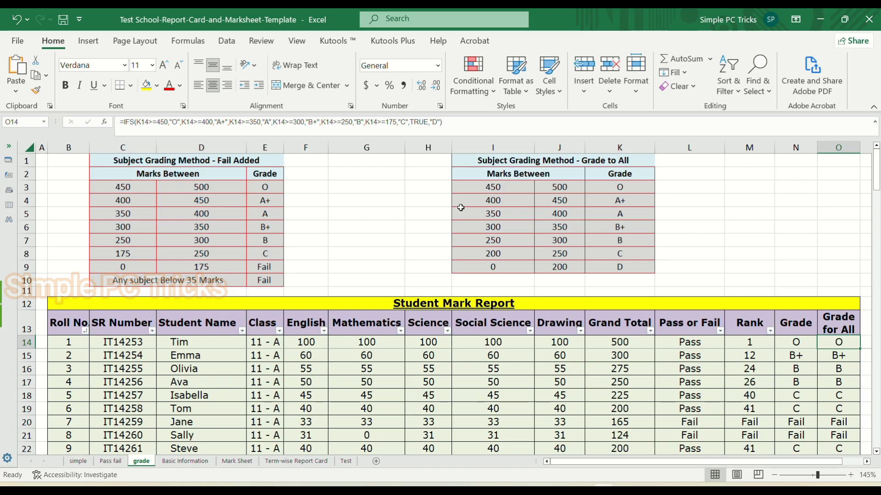
pyautogui.doubleClick(860, 349)
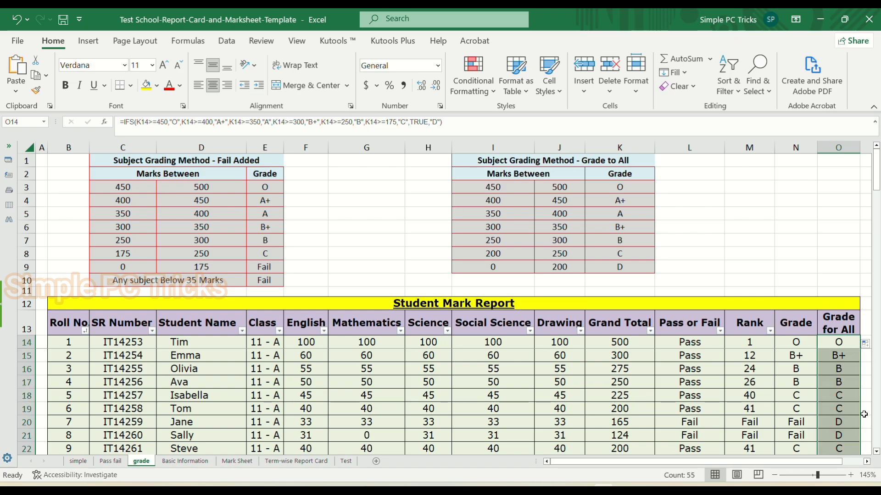
pyautogui.click(837, 435)
pyautogui.moveTo(800, 422); pyautogui.dragTo(824, 435)
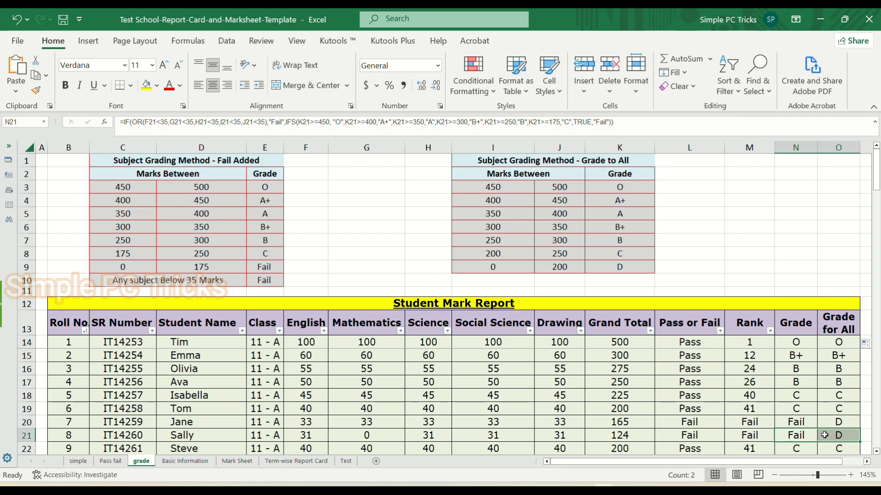
pyautogui.scroll(-2, 825, 435)
pyautogui.scroll(2, 824, 435)
# Step: Set the English mark of roll number 1 to 35
pyautogui.click(314, 345)
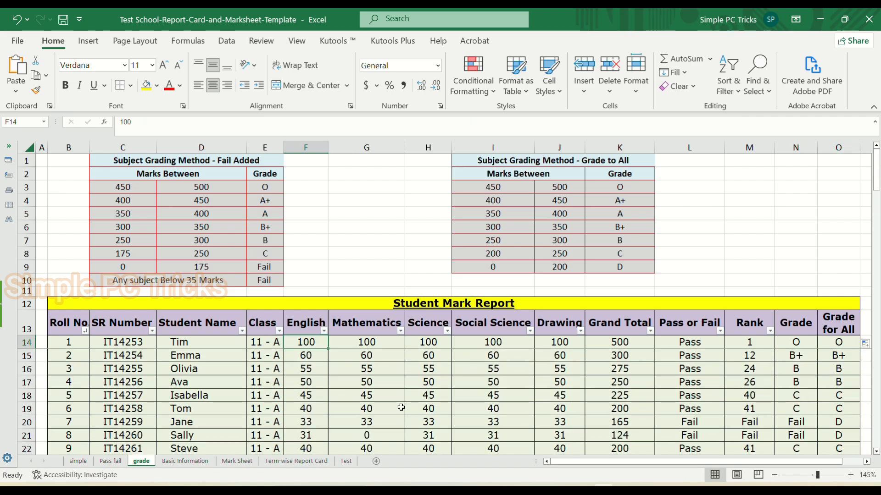
pyautogui.write('35')
pyautogui.hotkey('ctrl', 'Return')
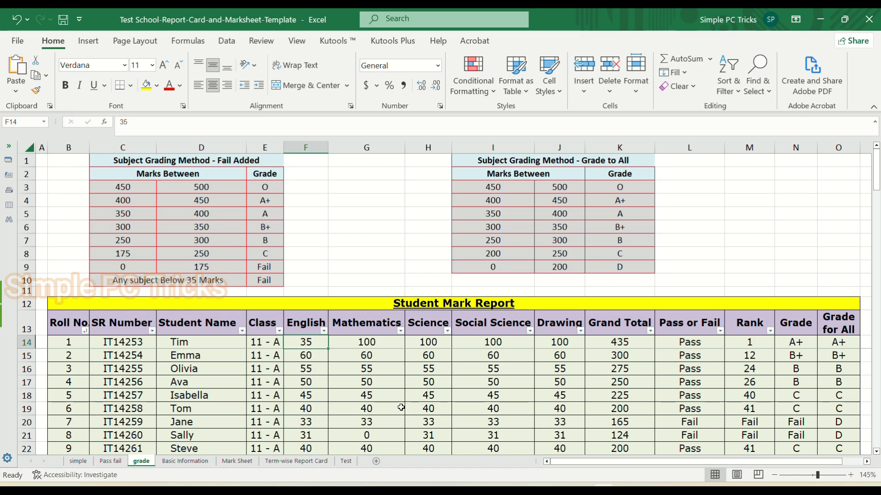
# Step: Check the Grade, Grade for All and Pass or Fail results of roll number 1 against the new English mark
pyautogui.press('Right')
pyautogui.press('Right')
pyautogui.press('Right')
pyautogui.press('Right')
pyautogui.press('Right')
pyautogui.press('Right')
pyautogui.press('Right')
pyautogui.press('Right')
pyautogui.press('Right')
pyautogui.press('Left')
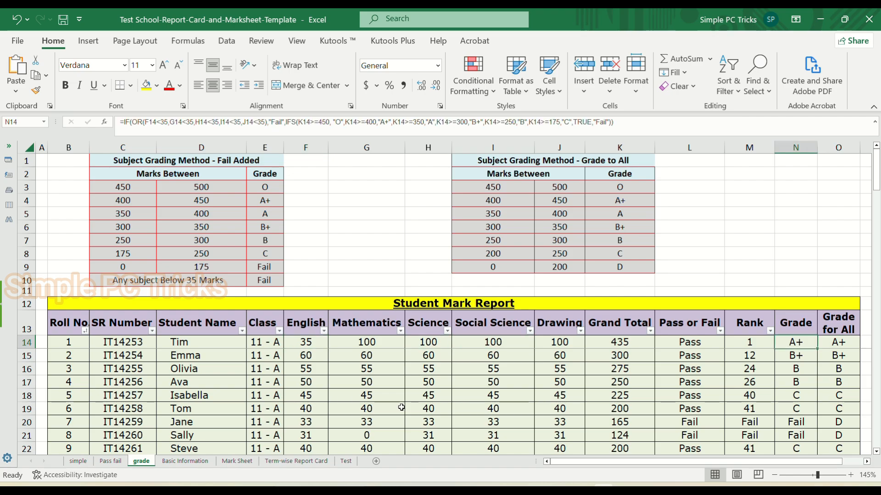
pyautogui.click(833, 348)
pyautogui.click(698, 344)
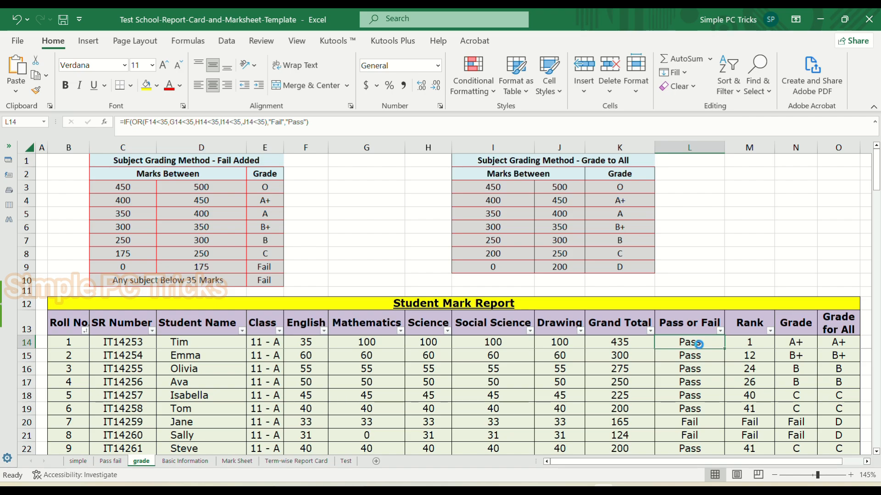
# Step: Set the English mark of roll number 1 to 30
pyautogui.click(312, 342)
pyautogui.write('30')
pyautogui.press('Return')
pyautogui.press('Up')
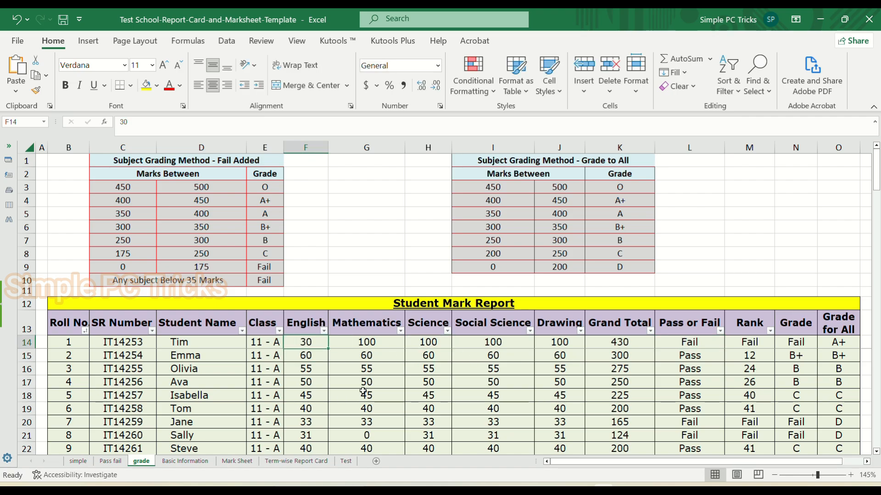
# Step: Compare roll number 1's Pass or Fail, Rank and Grade results with its Grade for All and the Grade to All table
pyautogui.moveTo(705, 342); pyautogui.dragTo(801, 342)
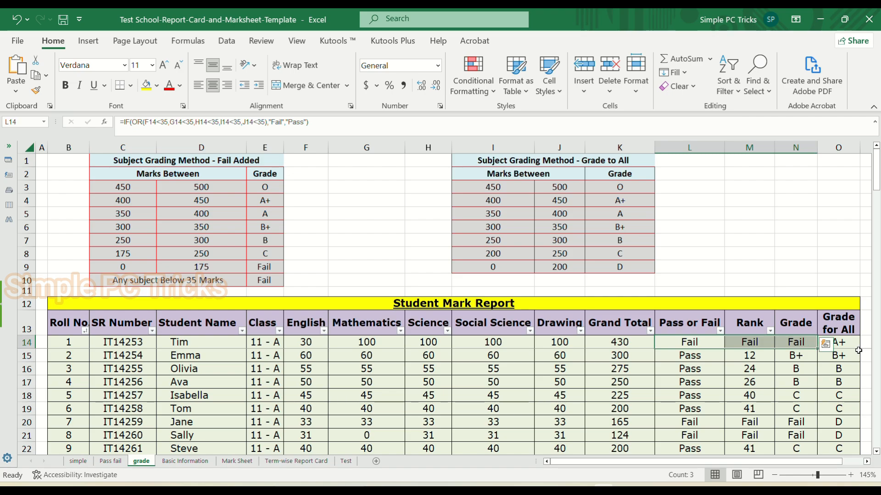
pyautogui.click(847, 348)
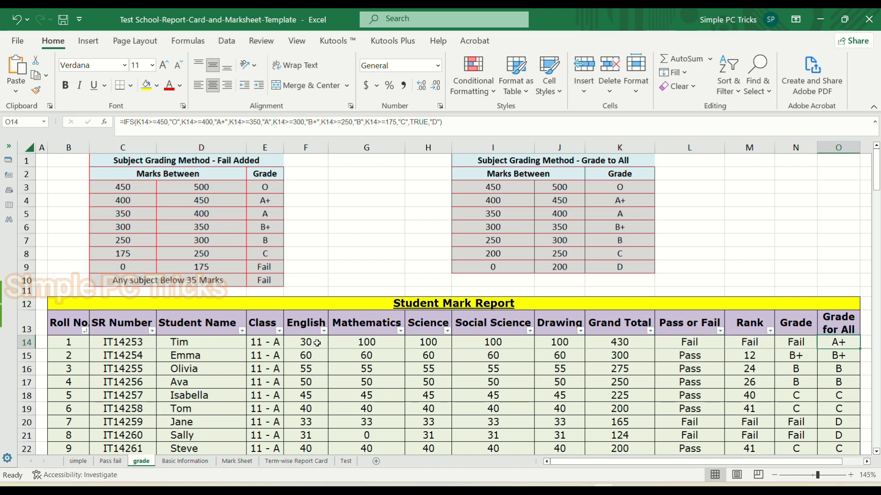
pyautogui.click(317, 343)
pyautogui.click(841, 343)
pyautogui.click(804, 344)
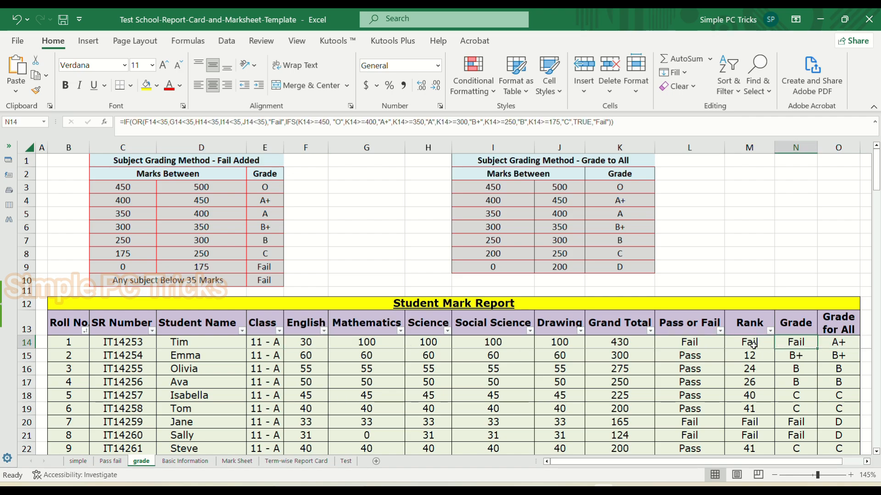
pyautogui.click(753, 345)
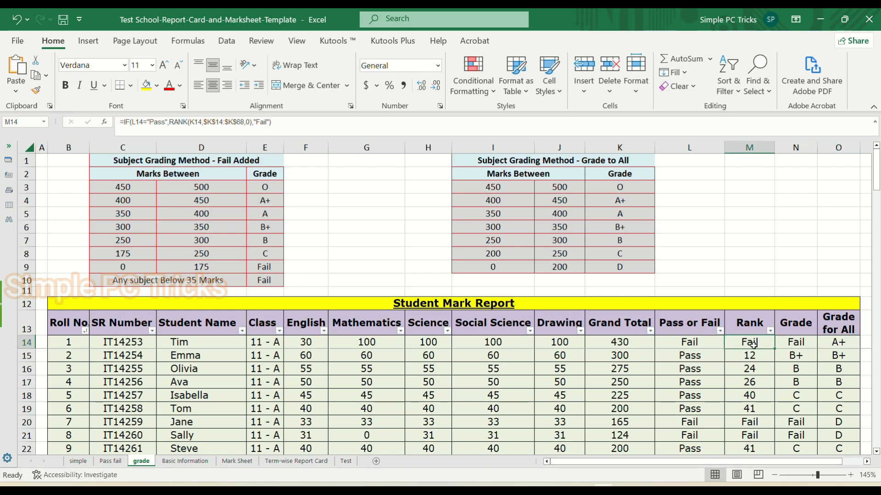
pyautogui.click(841, 349)
pyautogui.click(829, 334)
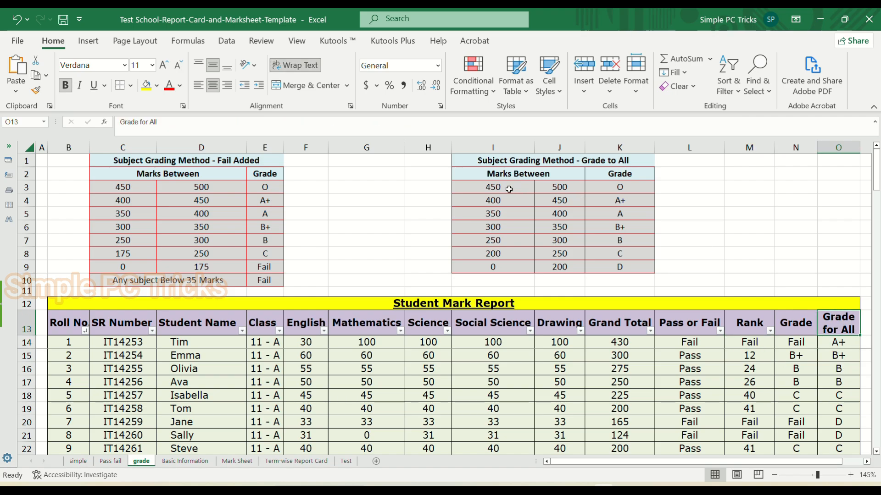
pyautogui.moveTo(508, 188); pyautogui.dragTo(596, 188)
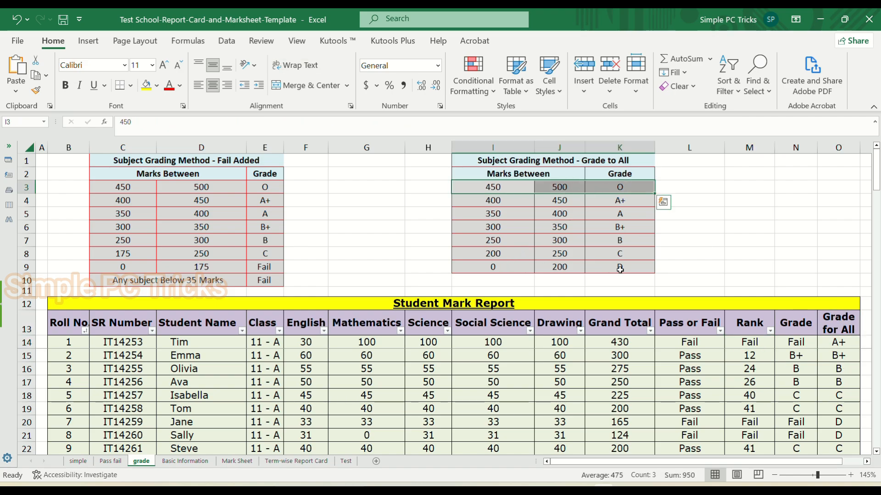